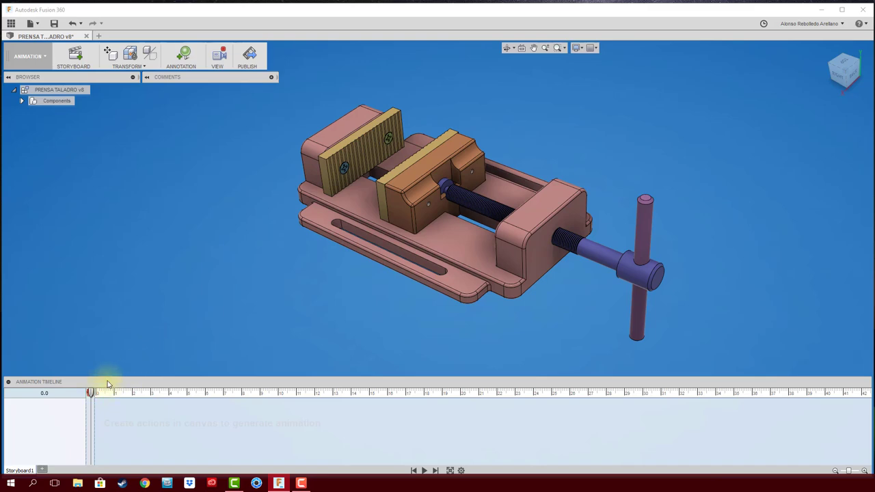
- Add a Show/Hide action that hides the fixed jaw's ridged plate at about 4.7 s
{"action": "left_click_drag", "start_coordinate": [90, 395], "coordinate": [182, 394]}
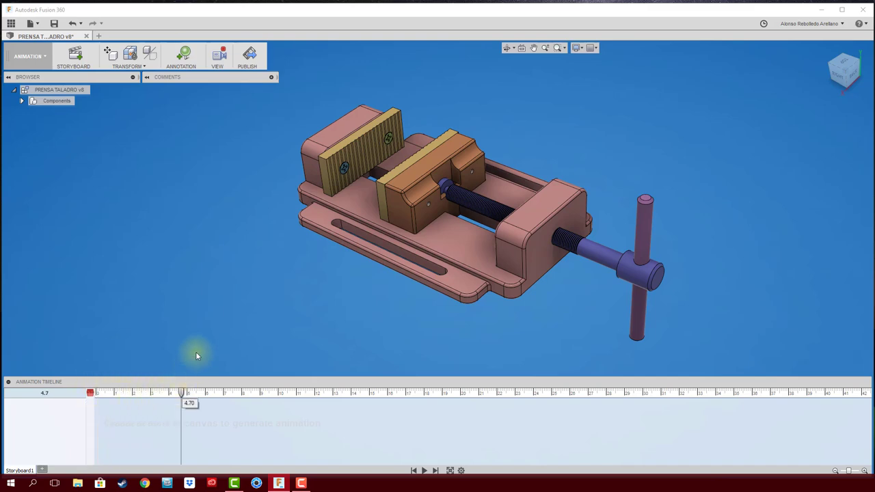
{"action": "left_click", "coordinate": [369, 153]}
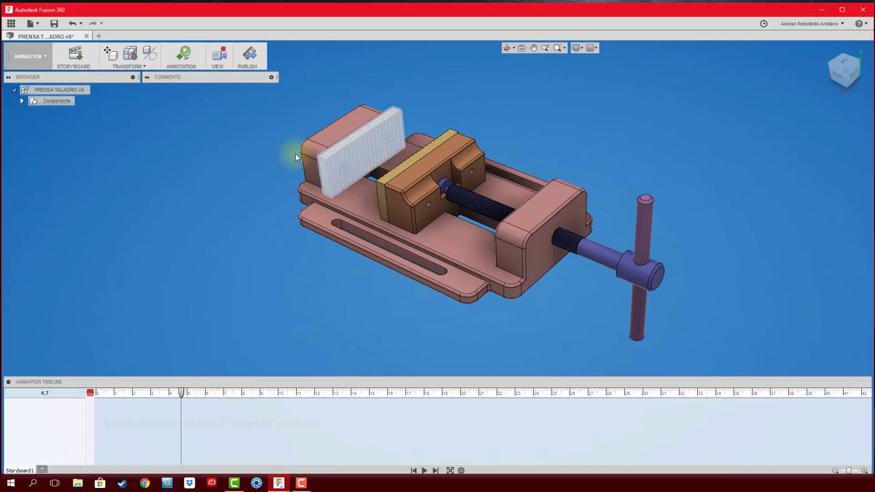
{"action": "left_click", "coordinate": [128, 67]}
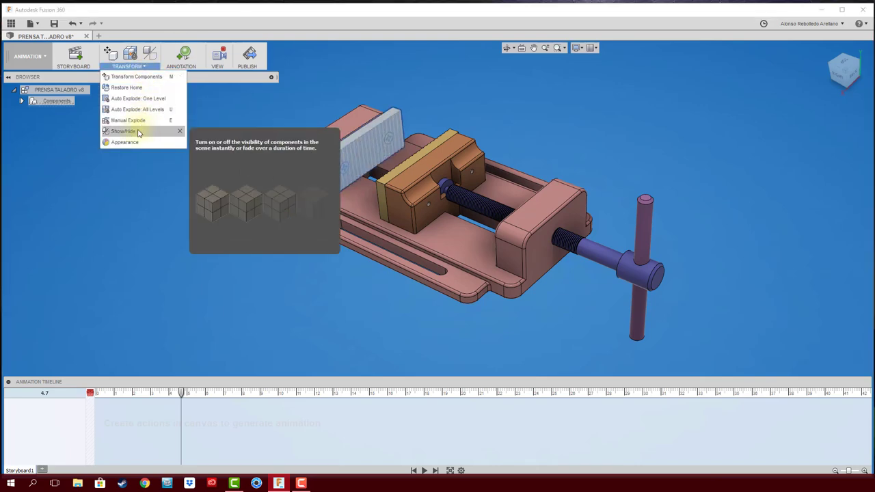
{"action": "left_click", "coordinate": [135, 132]}
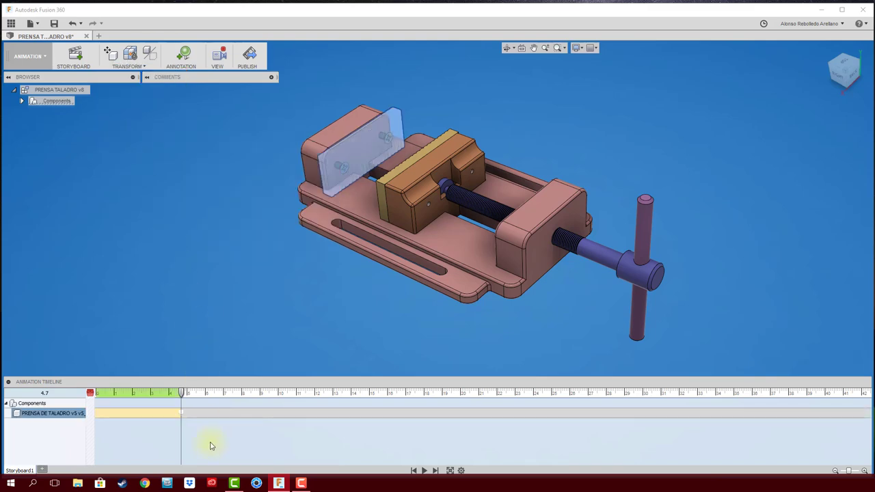
- Scrub around the hide point, then play the storyboard from the start to preview
{"action": "left_click_drag", "start_coordinate": [182, 395], "coordinate": [176, 395]}
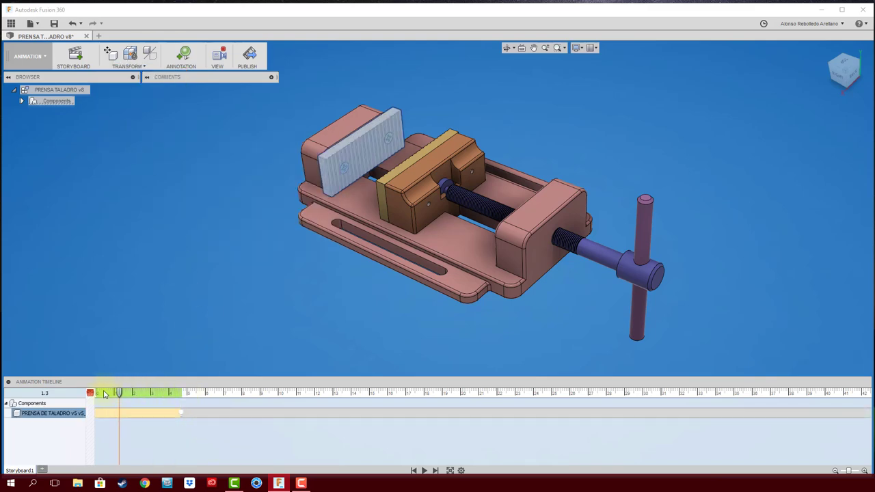
{"action": "left_click", "coordinate": [291, 393]}
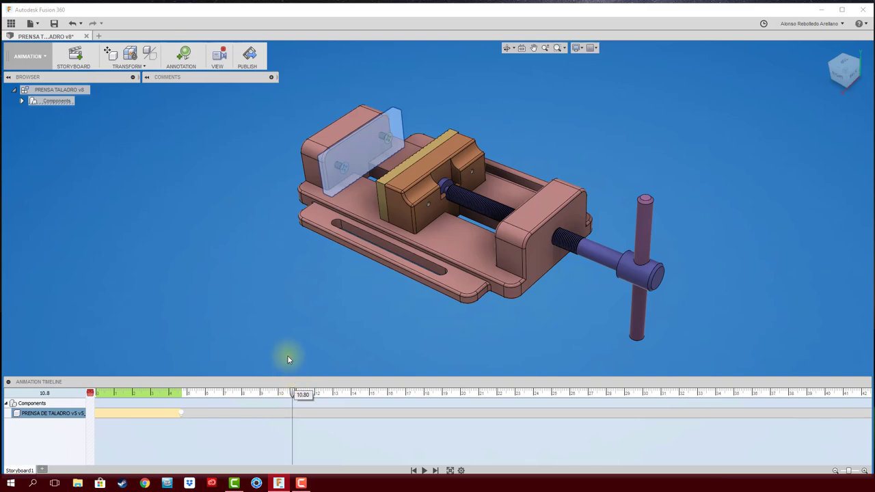
{"action": "left_click_drag", "start_coordinate": [292, 395], "coordinate": [94, 404]}
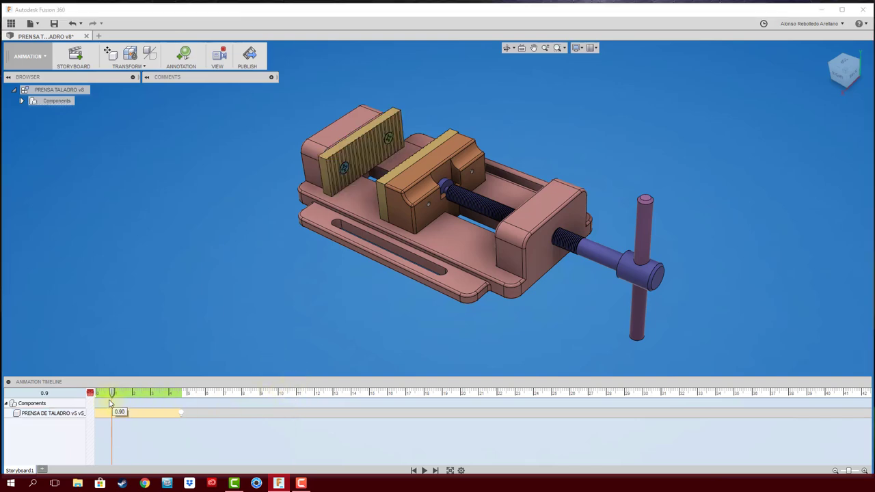
{"action": "left_click", "coordinate": [424, 470]}
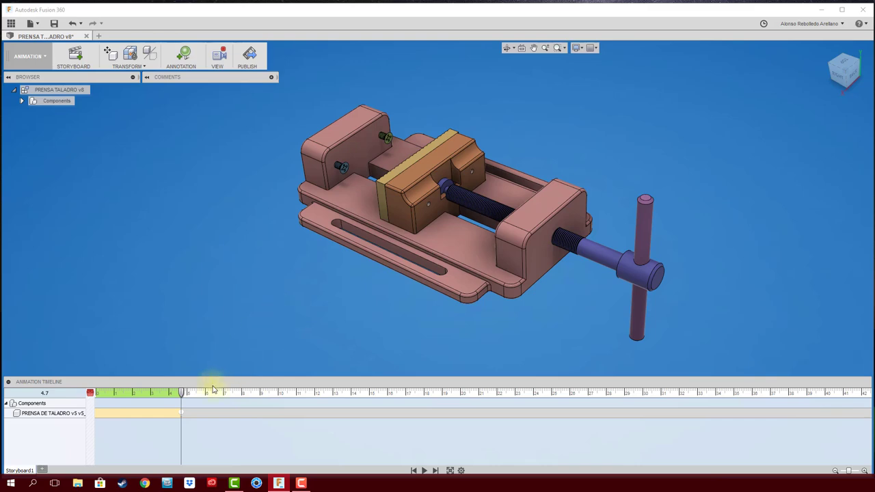
- Stretch the plate's hide action into a gradual fade and preview it from the start
{"action": "left_click", "coordinate": [184, 412]}
{"action": "mouse_move", "coordinate": [183, 413]}
{"action": "left_mouse_down"}
{"action": "mouse_move", "coordinate": [324, 421]}
{"action": "mouse_move", "coordinate": [317, 417]}
{"action": "left_mouse_up"}
{"action": "left_click_drag", "start_coordinate": [181, 393], "coordinate": [95, 394]}
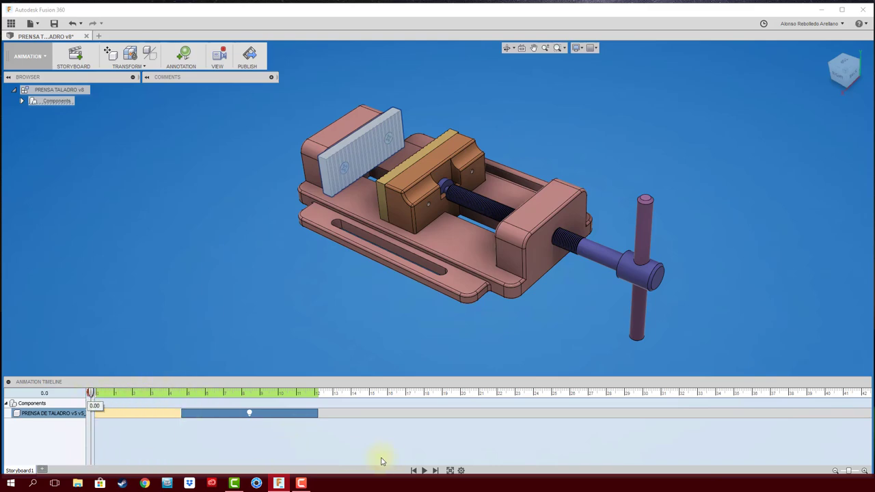
{"action": "left_click", "coordinate": [423, 470]}
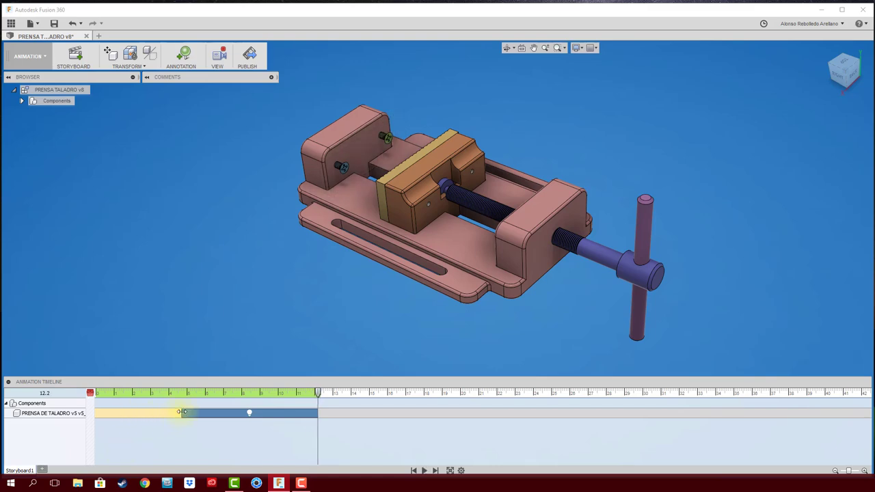
- Start the plate's fade earlier and end it around 5 s, then replay the storyboard
{"action": "left_click_drag", "start_coordinate": [182, 412], "coordinate": [127, 413]}
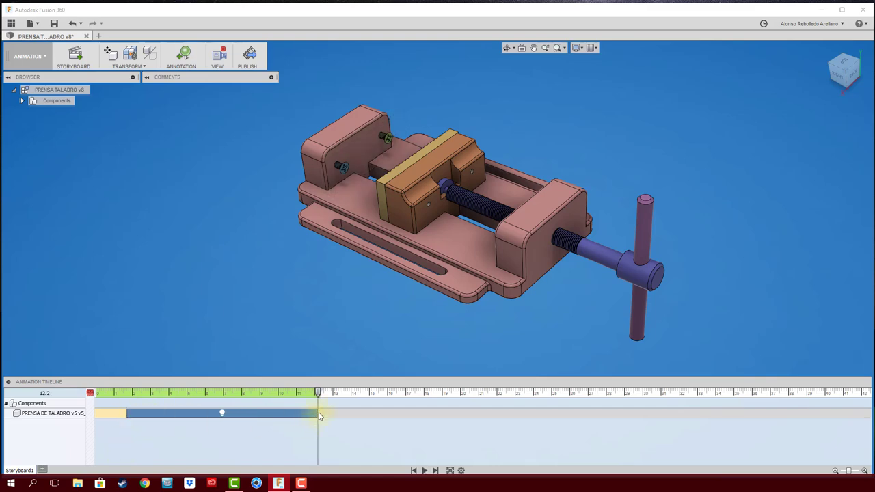
{"action": "left_click_drag", "start_coordinate": [317, 413], "coordinate": [188, 413]}
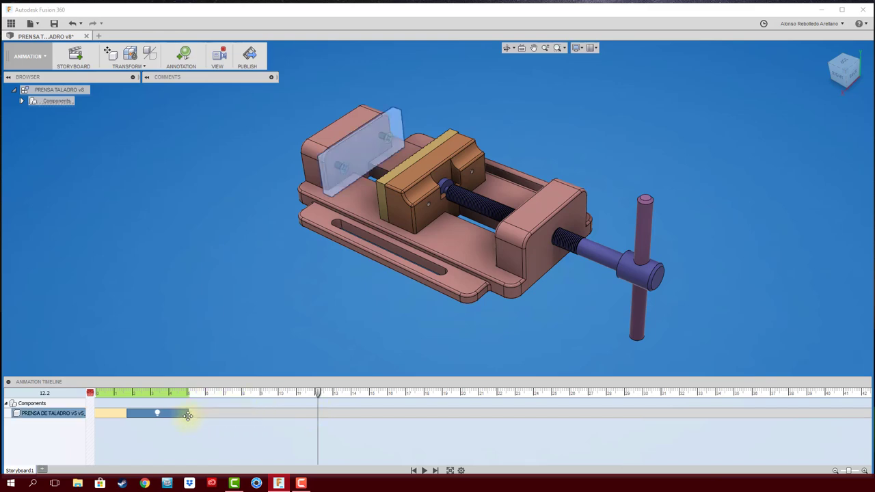
{"action": "left_click_drag", "start_coordinate": [318, 394], "coordinate": [90, 393]}
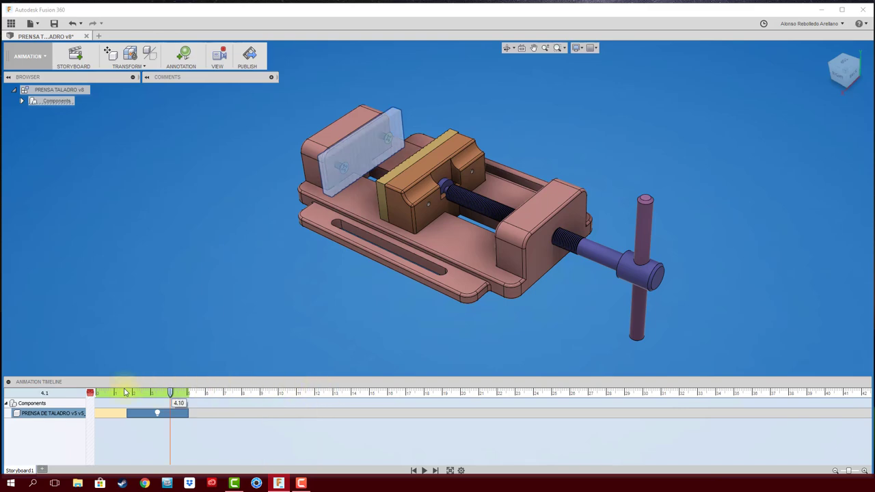
{"action": "left_click", "coordinate": [424, 471]}
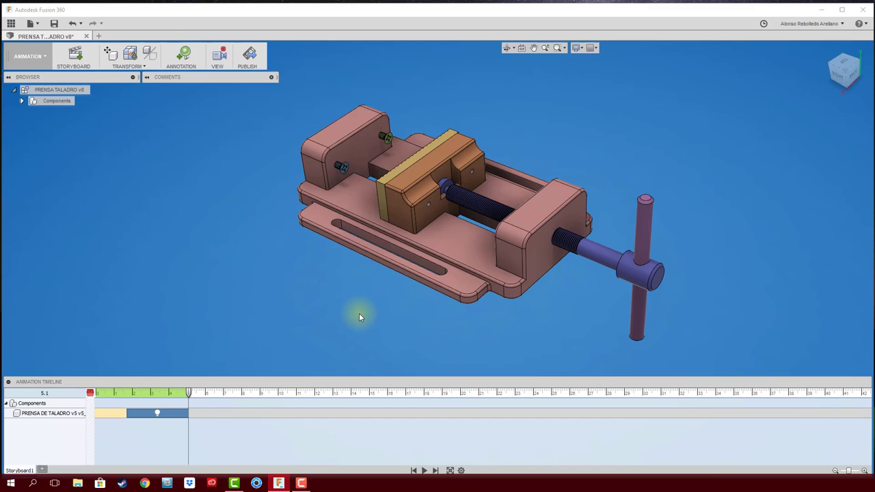
- Record a camera move to a rear view of the vise at about 9.4 s, and replay it
{"action": "left_click_drag", "start_coordinate": [209, 393], "coordinate": [267, 393]}
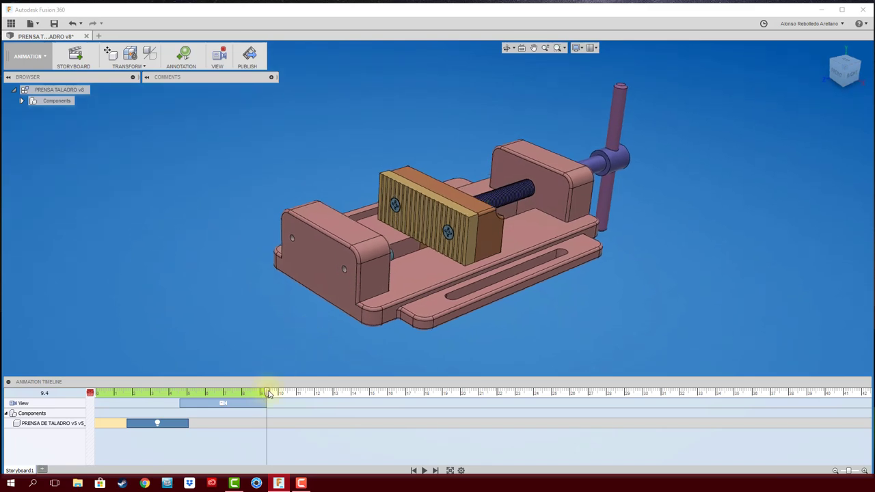
{"action": "left_click_drag", "start_coordinate": [266, 392], "coordinate": [124, 394]}
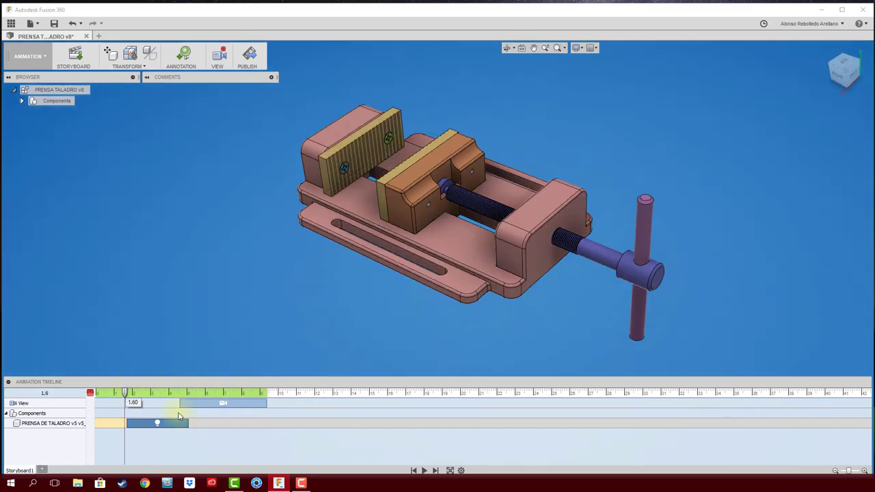
{"action": "left_click", "coordinate": [424, 471]}
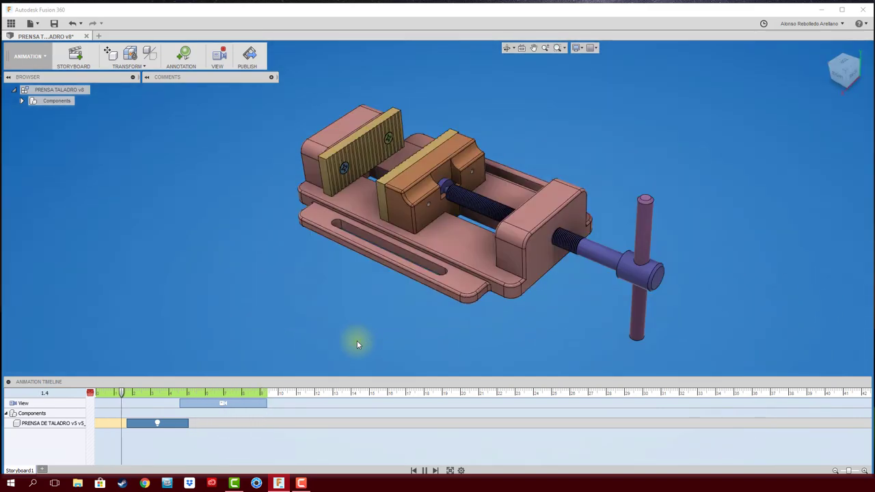
- Shift the camera move to start after the fade, ending near 9.9 s
{"action": "left_click_drag", "start_coordinate": [204, 404], "coordinate": [215, 405]}
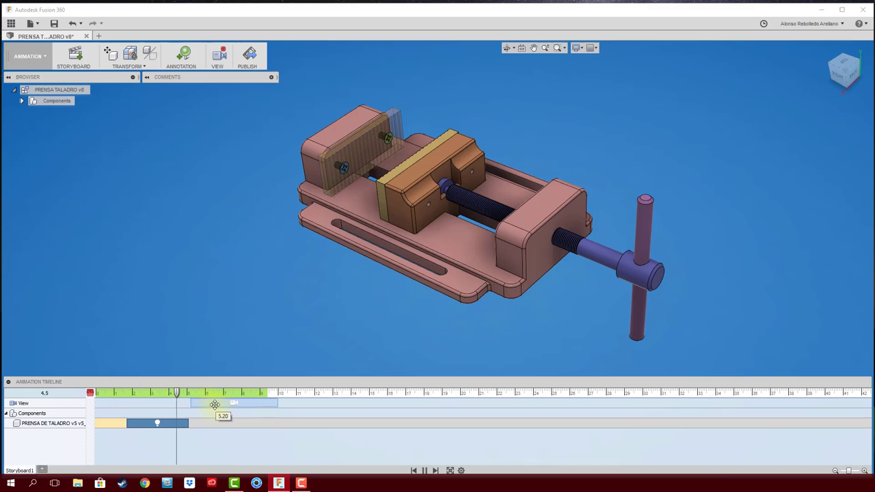
{"action": "left_click_drag", "start_coordinate": [214, 404], "coordinate": [213, 404]}
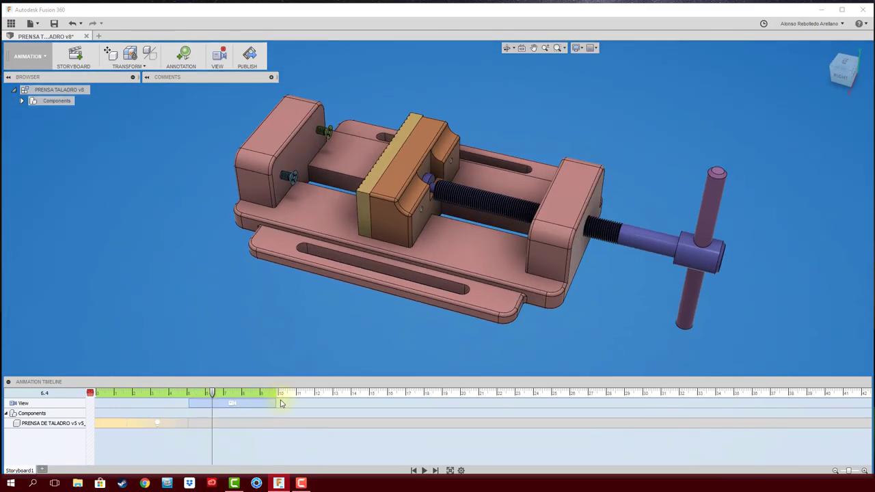
{"action": "left_click", "coordinate": [277, 394]}
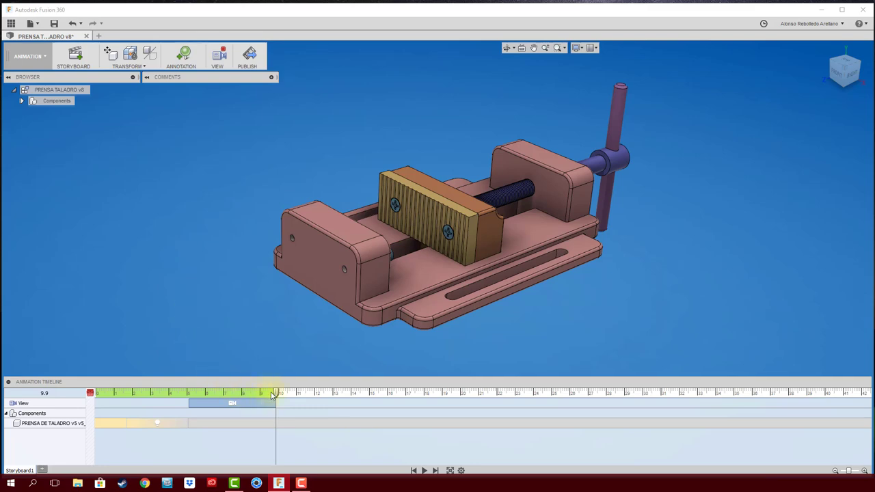
{"action": "left_click_drag", "start_coordinate": [277, 393], "coordinate": [356, 393]}
- Fade out the movable jaw's ridged plate from about 10.6 s to 14.3 s
{"action": "left_click", "coordinate": [394, 219]}
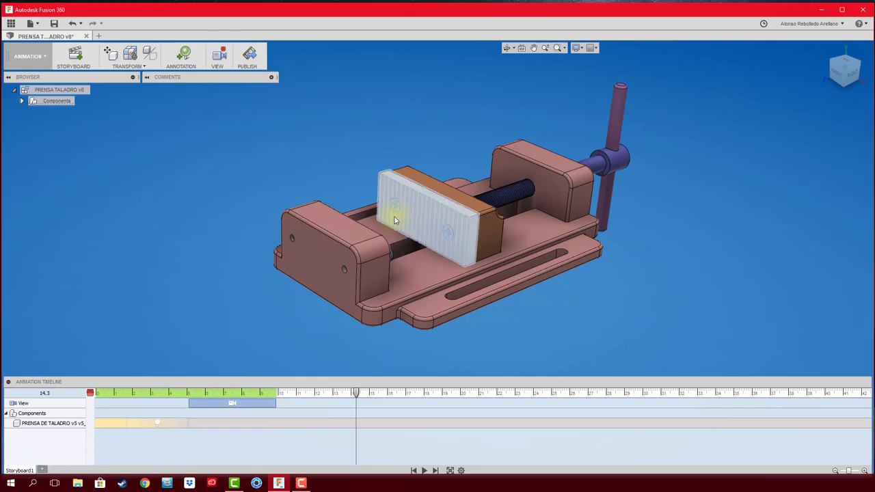
{"action": "left_click", "coordinate": [128, 63]}
{"action": "left_click", "coordinate": [123, 131]}
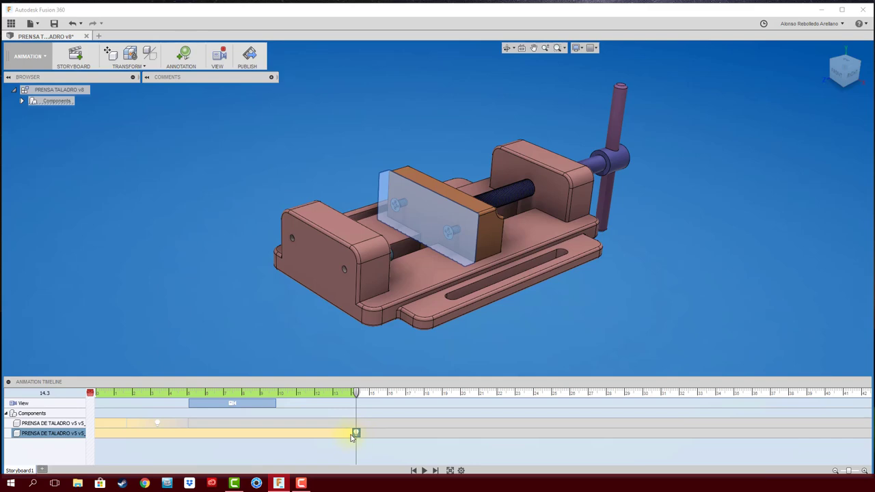
{"action": "left_click_drag", "start_coordinate": [343, 433], "coordinate": [294, 430]}
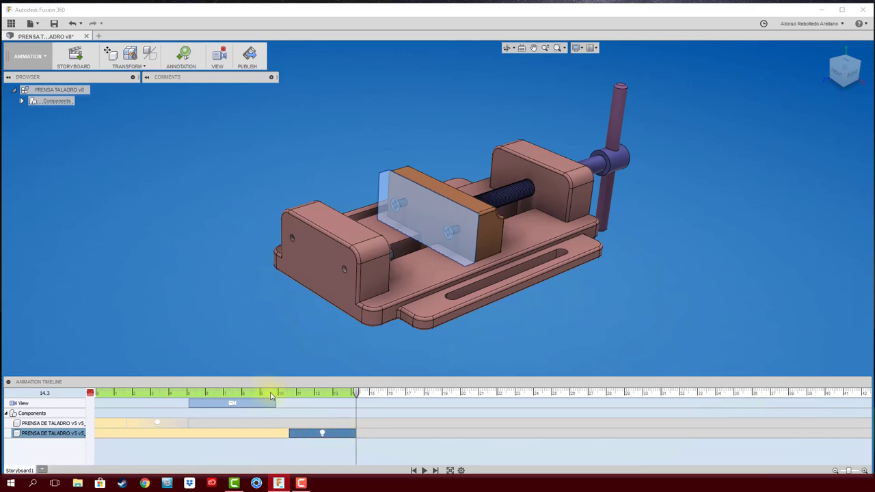
- Replay from about 8.4 s to preview the movable jaw plate's fade
{"action": "left_click_drag", "start_coordinate": [355, 394], "coordinate": [249, 395]}
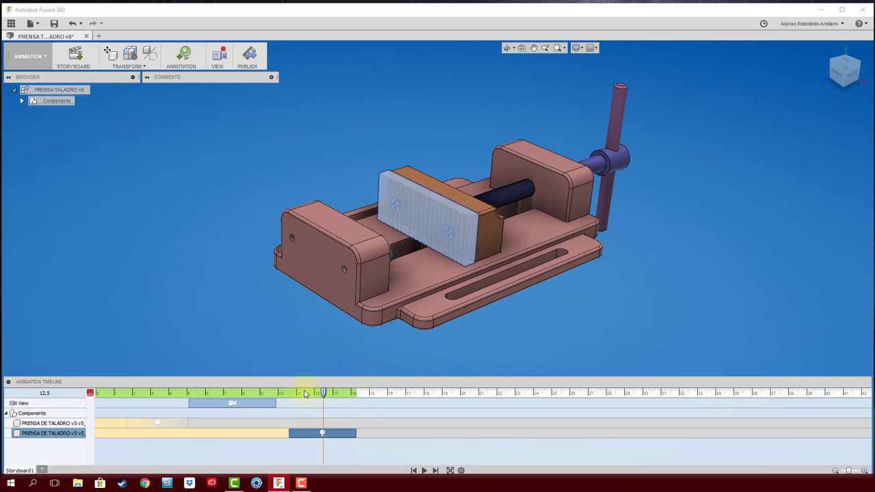
{"action": "left_click", "coordinate": [423, 470]}
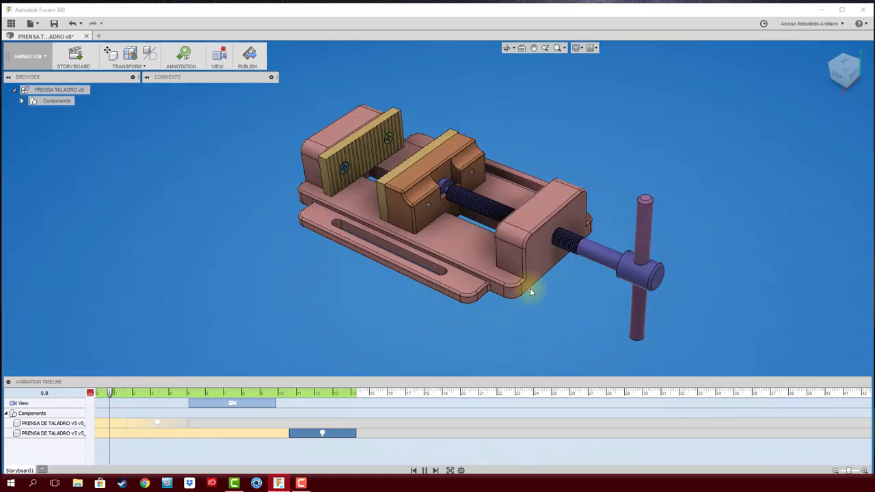
{"action": "left_click", "coordinate": [338, 395]}
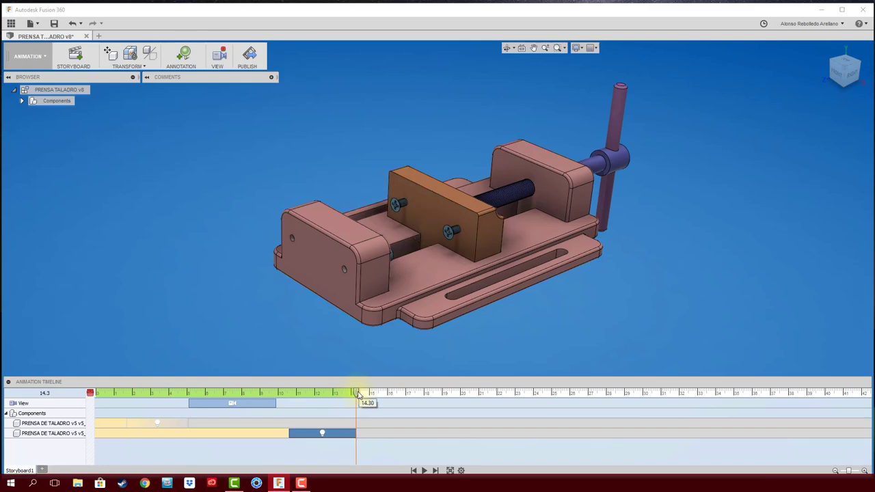
- Record a Right side camera view at 19.4 s, starting the move from 14.3 s
{"action": "left_click_drag", "start_coordinate": [354, 395], "coordinate": [355, 395]}
{"action": "left_click_drag", "start_coordinate": [356, 395], "coordinate": [449, 395]}
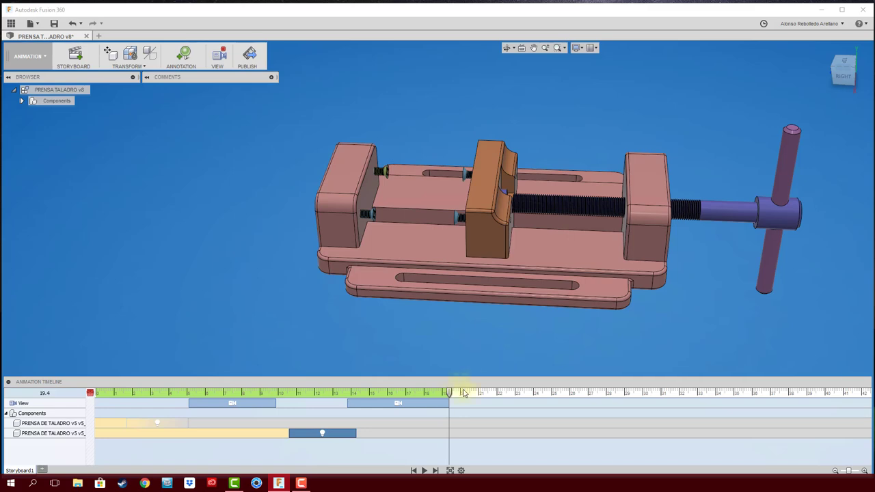
{"action": "left_click", "coordinate": [449, 394]}
{"action": "left_click_drag", "start_coordinate": [449, 395], "coordinate": [518, 395]}
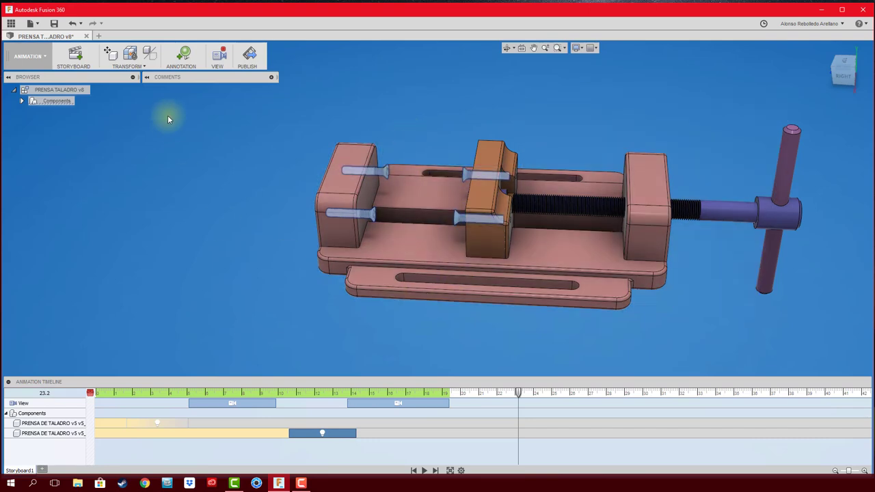
- Hide two jaw screws at 23.2 s, stretching their actions to fade from about 20.2 s
{"action": "left_click", "coordinate": [143, 67]}
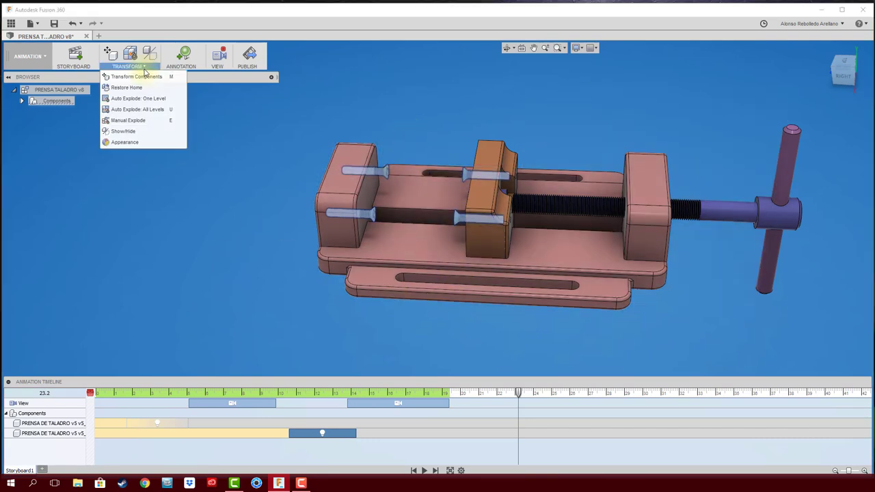
{"action": "left_click", "coordinate": [123, 134]}
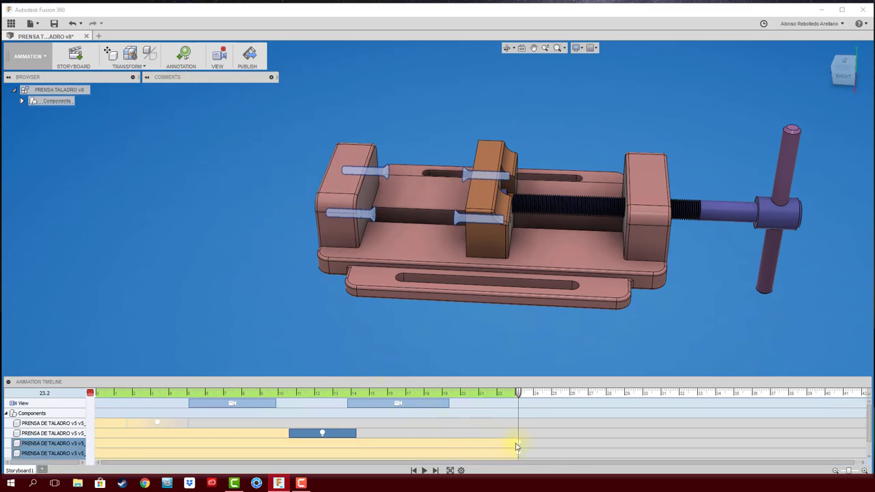
{"action": "left_click", "coordinate": [518, 445]}
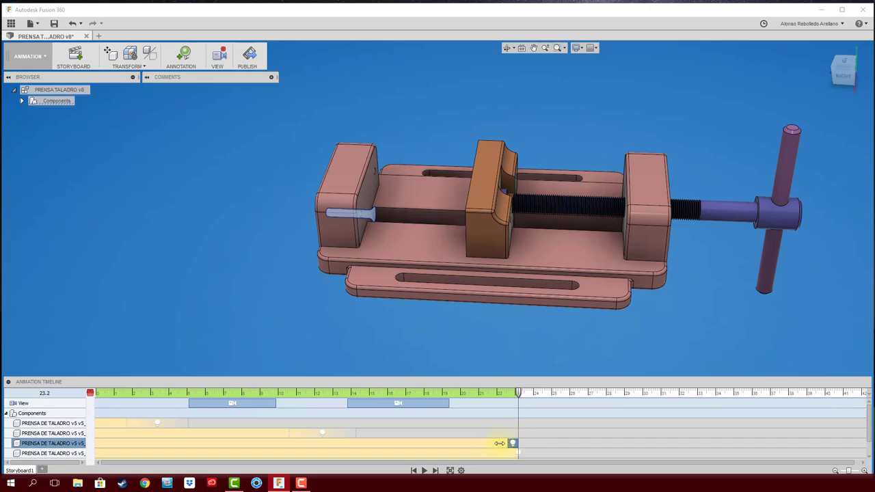
{"action": "left_click_drag", "start_coordinate": [468, 443], "coordinate": [465, 443]}
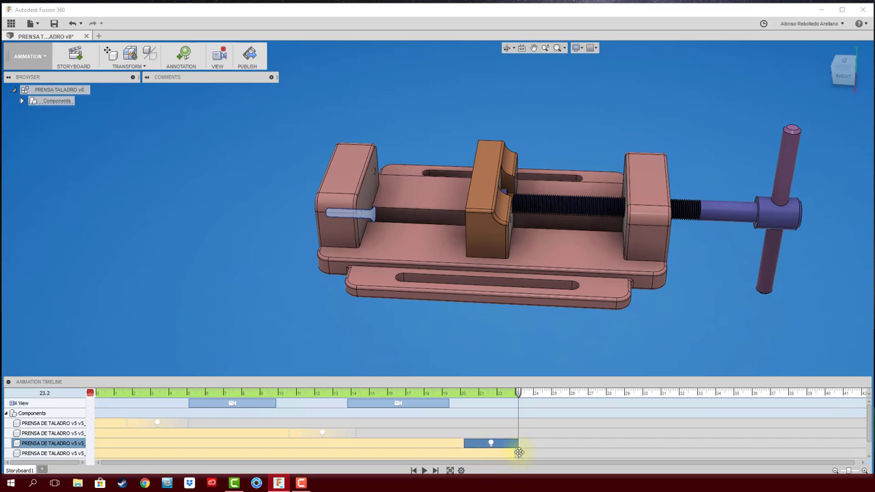
{"action": "left_click", "coordinate": [517, 453]}
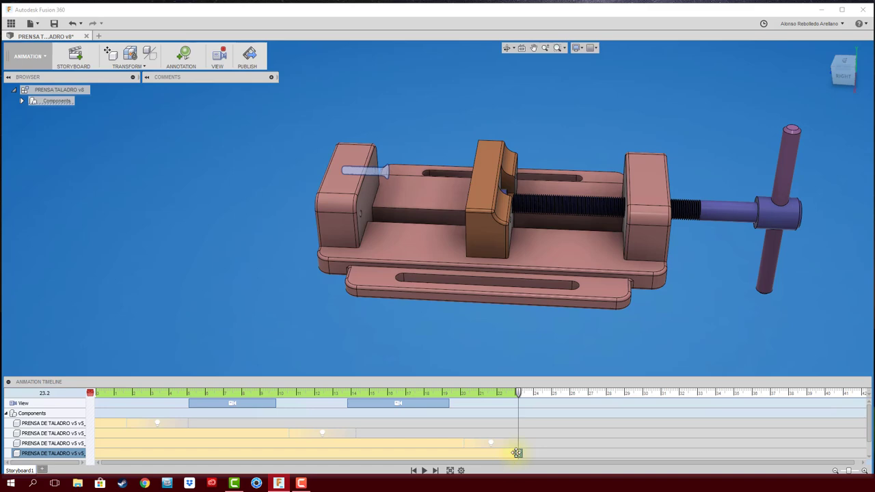
{"action": "left_click_drag", "start_coordinate": [517, 453], "coordinate": [464, 452]}
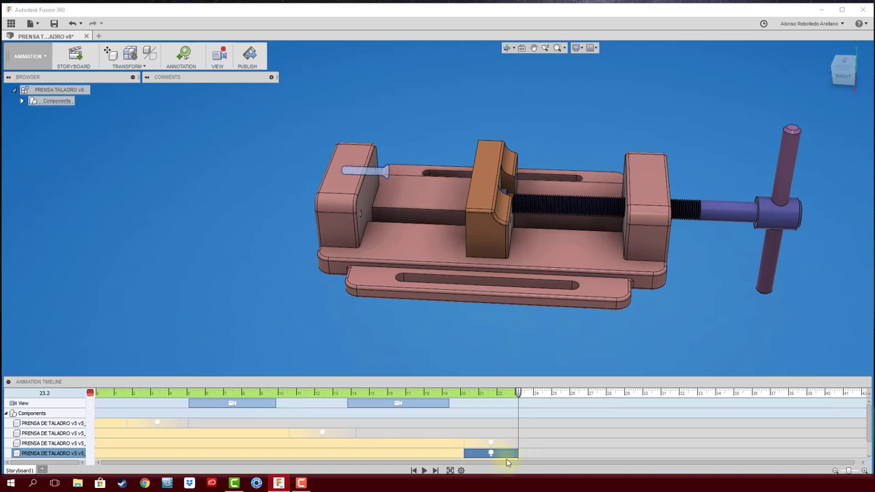
- Rewind to about 17.6 s and play the storyboard to preview the screw fades
{"action": "left_click", "coordinate": [465, 393]}
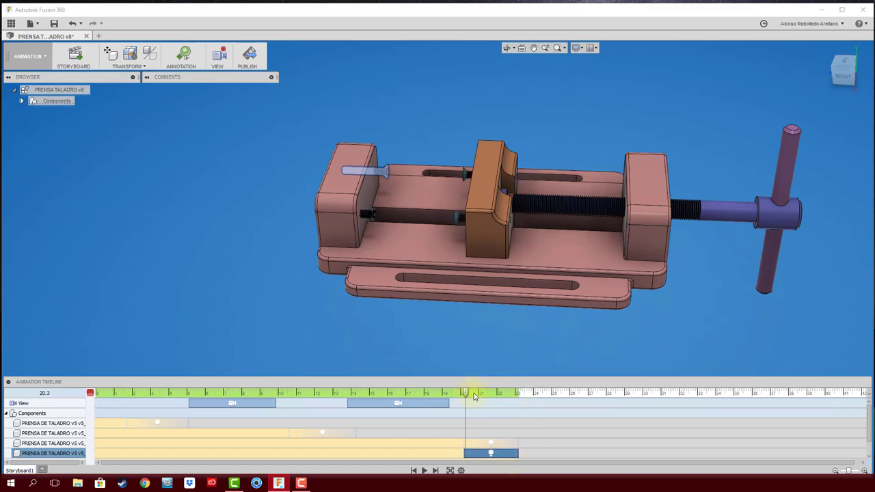
{"action": "left_click_drag", "start_coordinate": [465, 393], "coordinate": [417, 394]}
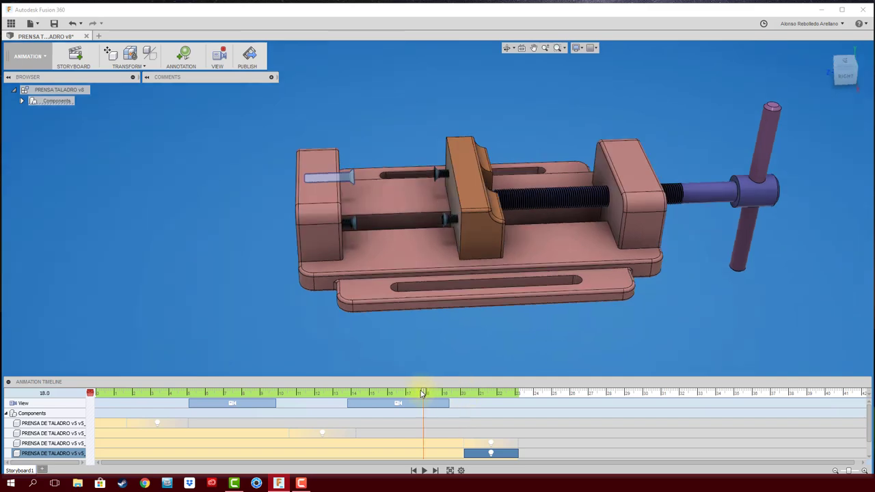
{"action": "left_click", "coordinate": [462, 357]}
{"action": "left_click", "coordinate": [424, 470]}
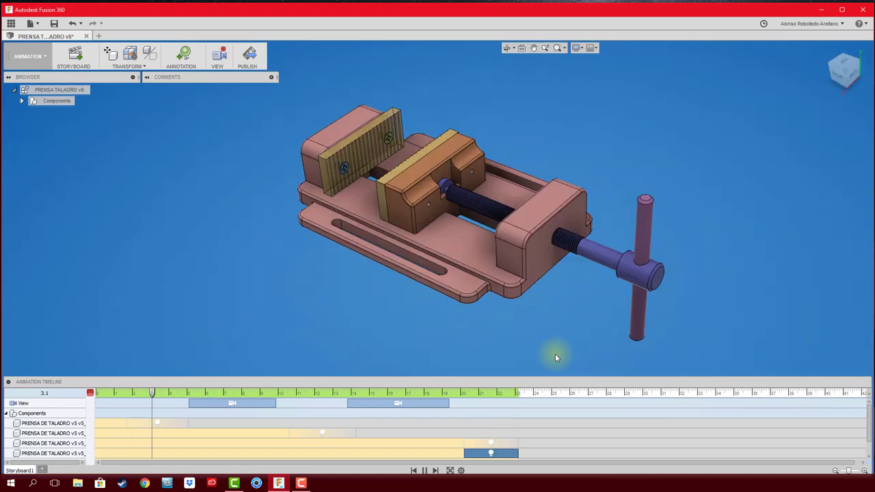
- Make the sixth part's fade start around 20 s instead of 23.2 s
{"action": "scroll", "coordinate": [864, 424], "scroll_direction": "down", "scroll_amount": 1}
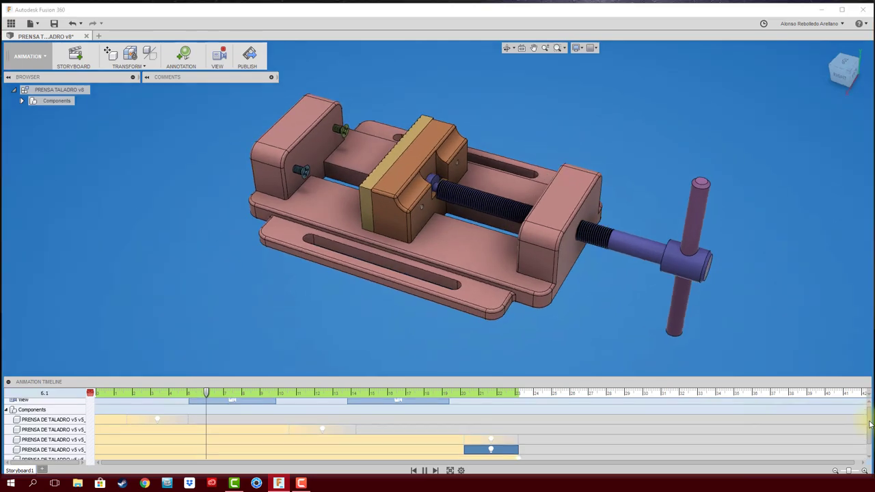
{"action": "left_click", "coordinate": [517, 445]}
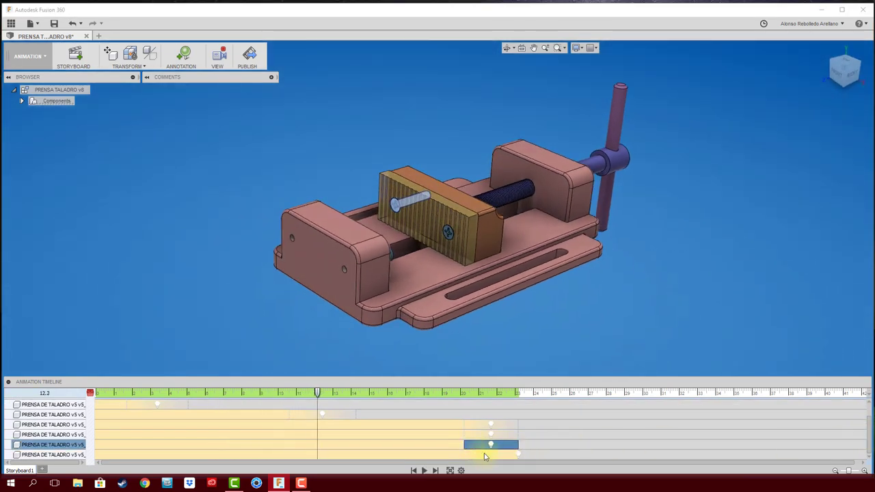
{"action": "left_click", "coordinate": [518, 455]}
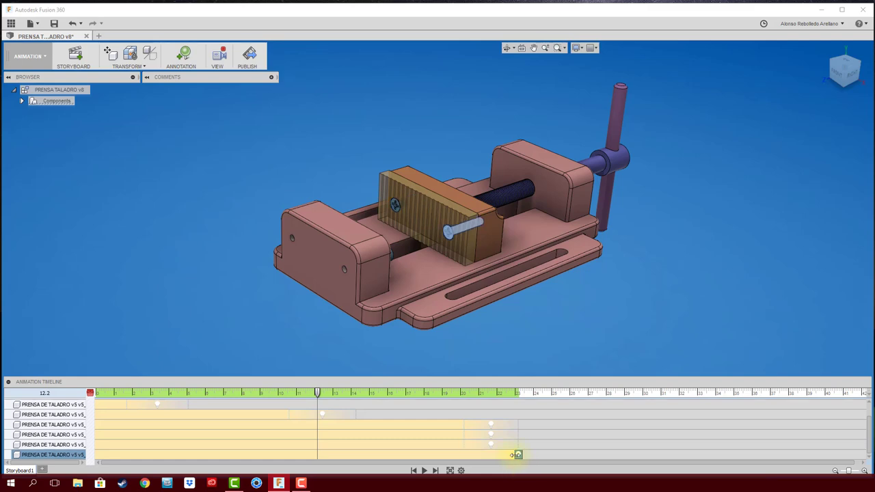
{"action": "left_click_drag", "start_coordinate": [518, 455], "coordinate": [465, 455]}
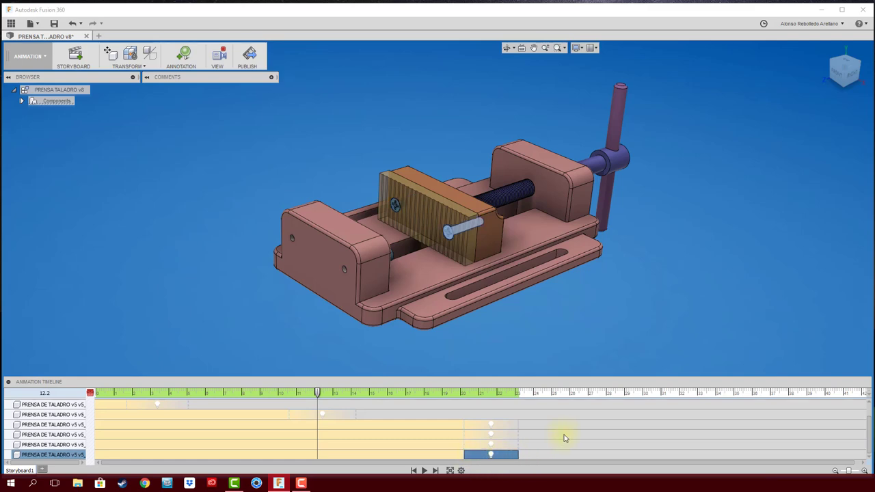
{"action": "left_click", "coordinate": [564, 350]}
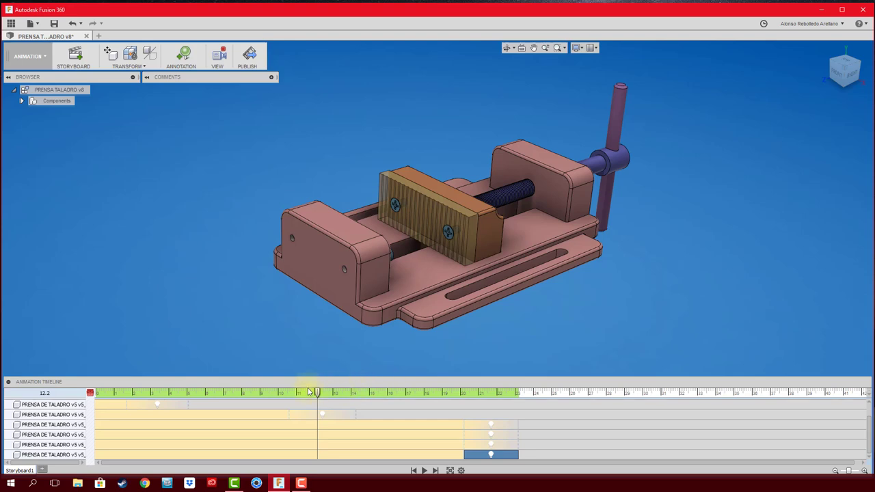
- Play the storyboard from 19.4 s and stop after the jaw screws finish fading
{"action": "left_click_drag", "start_coordinate": [317, 394], "coordinate": [448, 403]}
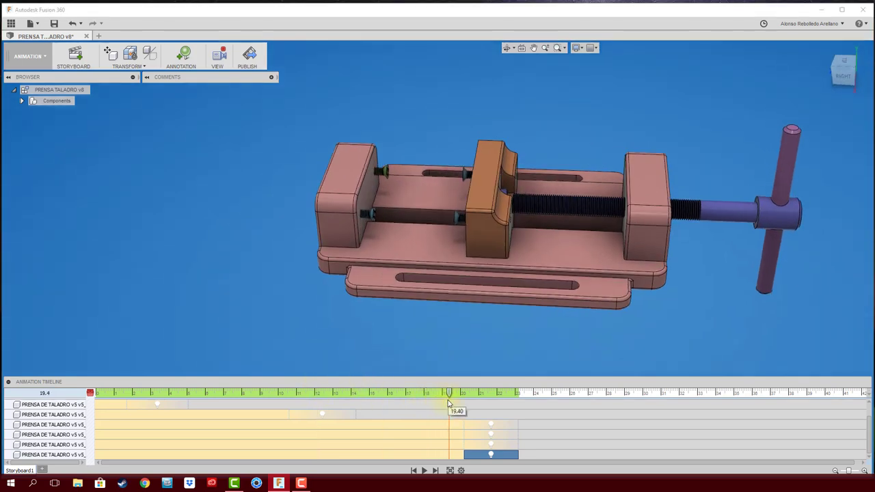
{"action": "left_click", "coordinate": [424, 470]}
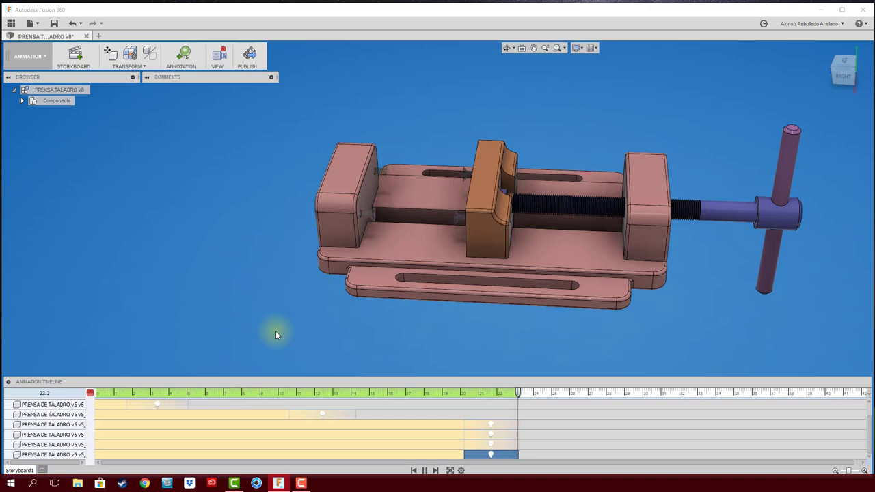
{"action": "left_click_drag", "start_coordinate": [511, 394], "coordinate": [565, 395]}
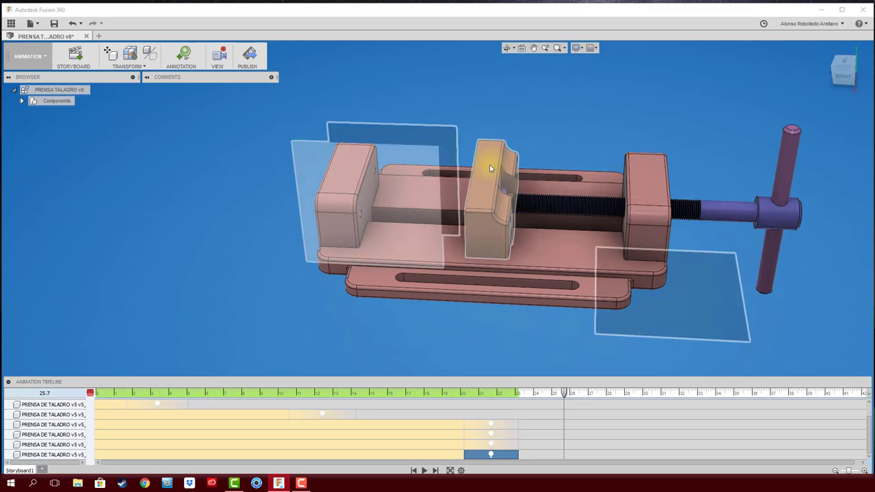
- Move the playhead to about 29.8 s and select the sliding jaw
{"action": "left_click", "coordinate": [495, 343]}
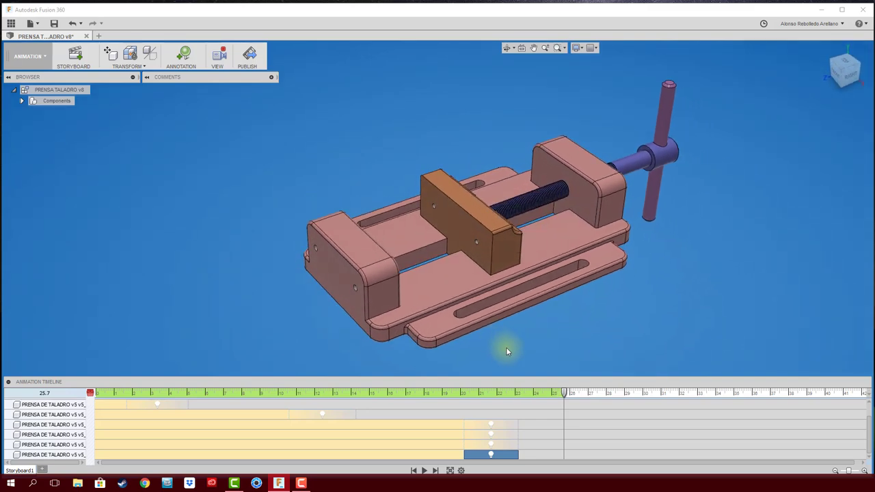
{"action": "left_click", "coordinate": [492, 246]}
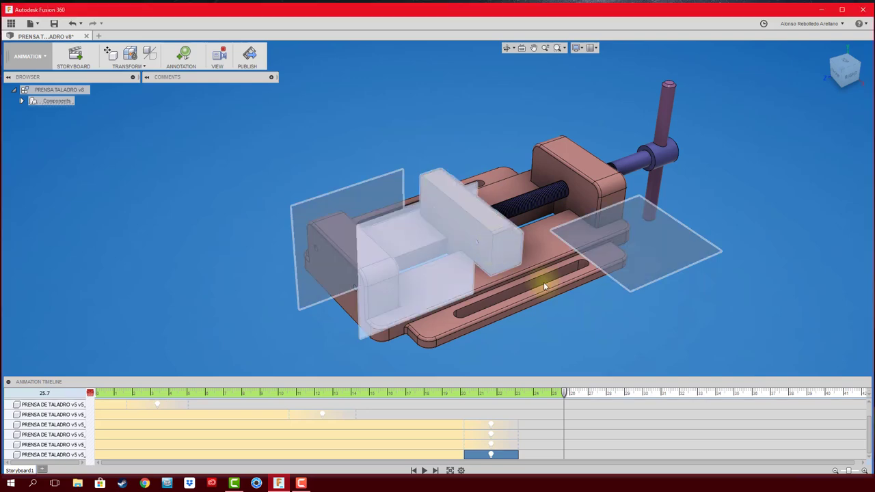
{"action": "left_click", "coordinate": [575, 367]}
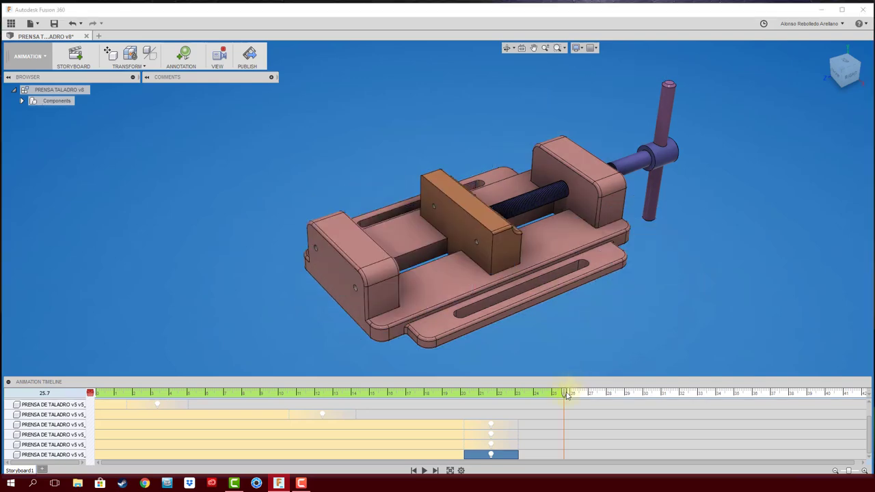
{"action": "left_click_drag", "start_coordinate": [566, 394], "coordinate": [640, 396]}
{"action": "left_click", "coordinate": [491, 252]}
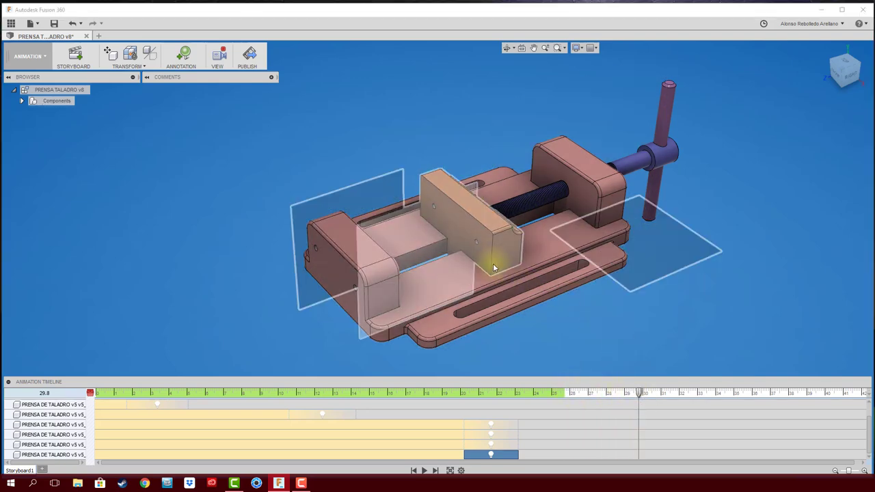
{"action": "left_click", "coordinate": [491, 253]}
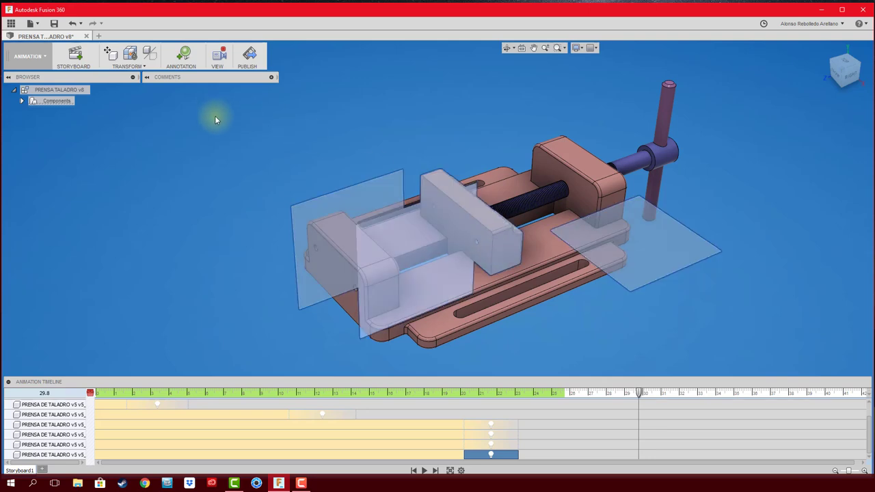
- Hide the sliding jaw at 29.8 s and stretch its fade to start at 23.8 s
{"action": "left_click", "coordinate": [128, 65]}
{"action": "left_click", "coordinate": [134, 121]}
{"action": "left_click", "coordinate": [670, 325]}
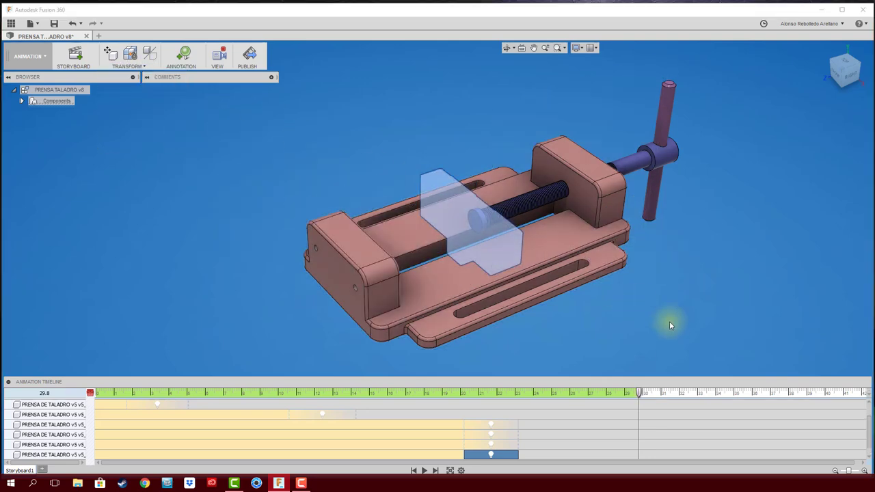
{"action": "scroll", "coordinate": [651, 347], "scroll_direction": "up", "scroll_amount": 1}
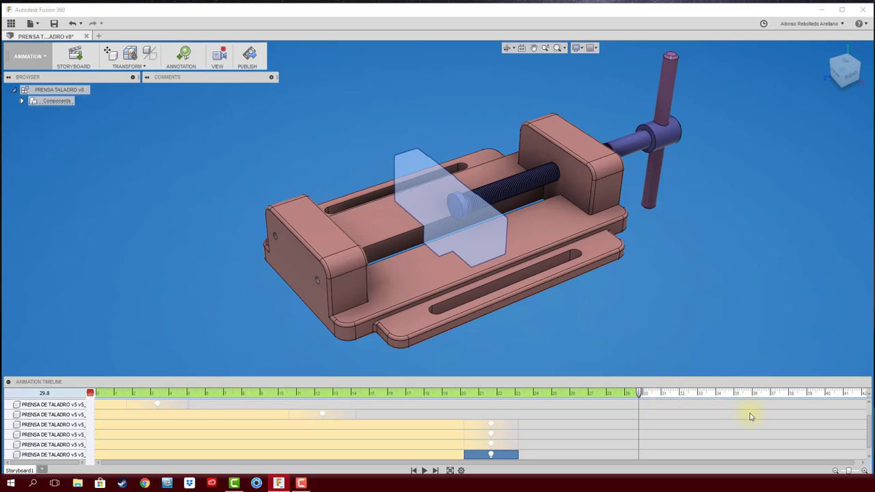
{"action": "left_click_drag", "start_coordinate": [870, 434], "coordinate": [870, 445]}
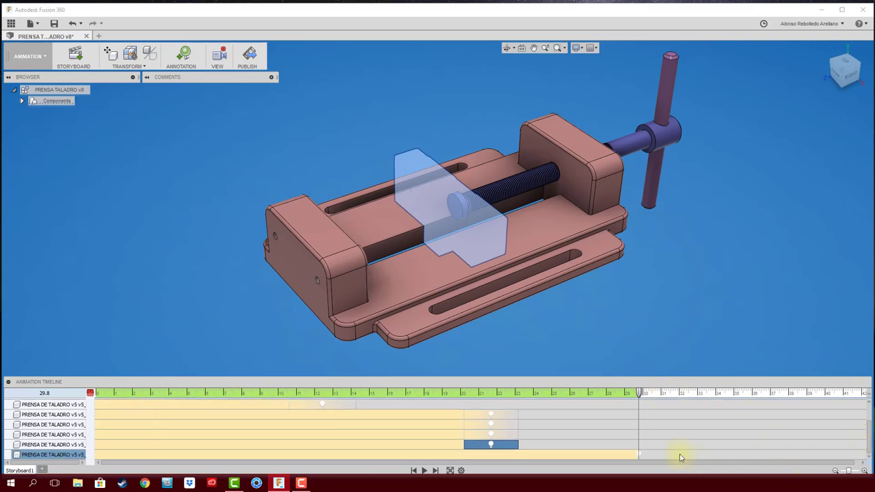
{"action": "left_click_drag", "start_coordinate": [639, 457], "coordinate": [531, 455]}
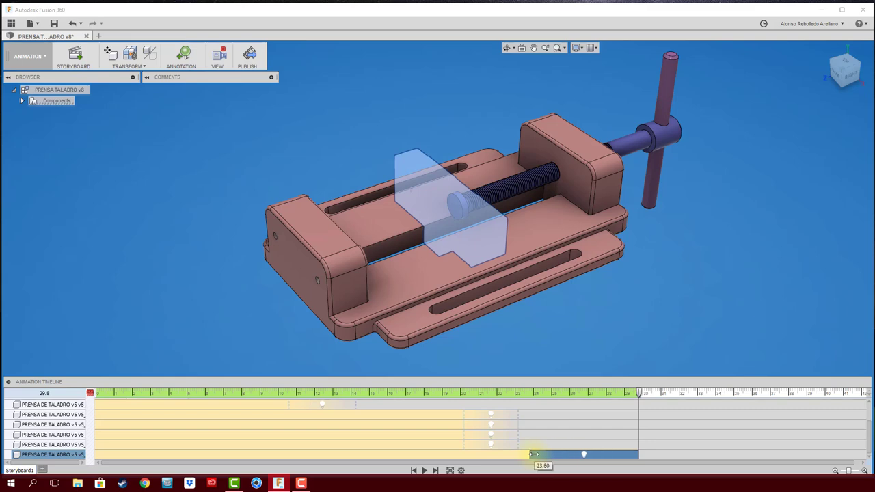
{"action": "left_click_drag", "start_coordinate": [638, 395], "coordinate": [513, 395]}
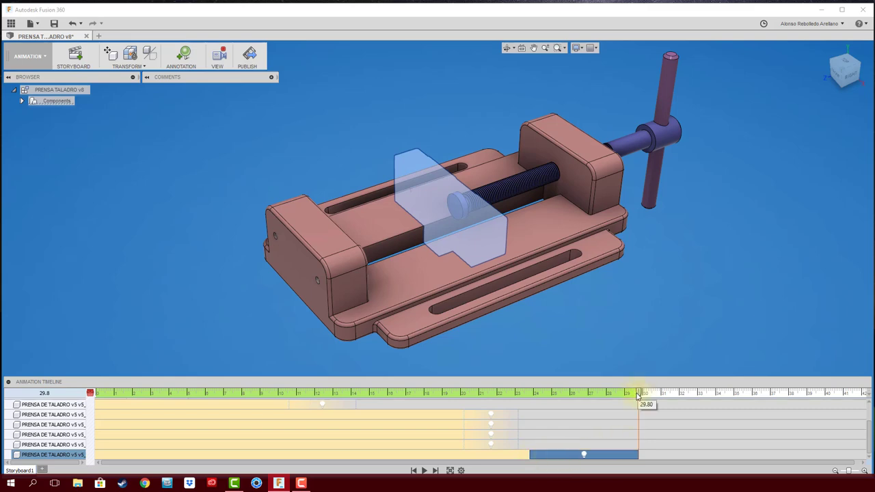
- Play the storyboard and stop at 29.8 s with the sliding jaw fully faded
{"action": "left_click", "coordinate": [424, 470]}
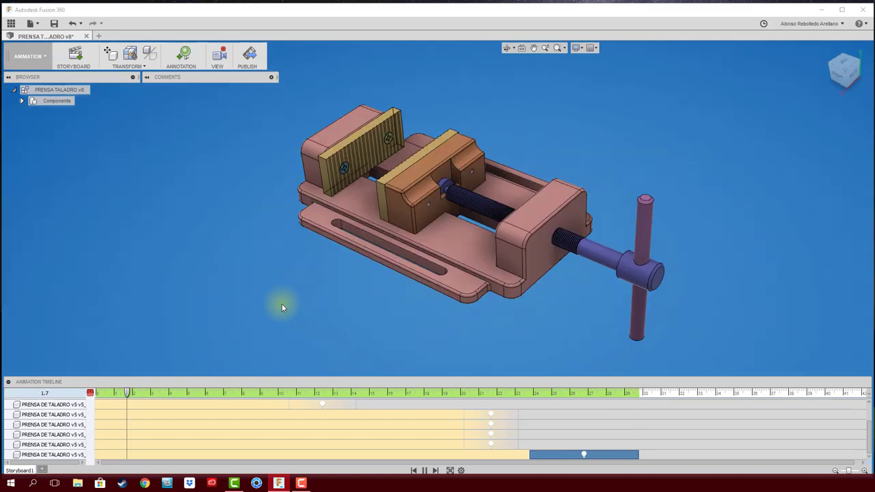
{"action": "left_click", "coordinate": [635, 394]}
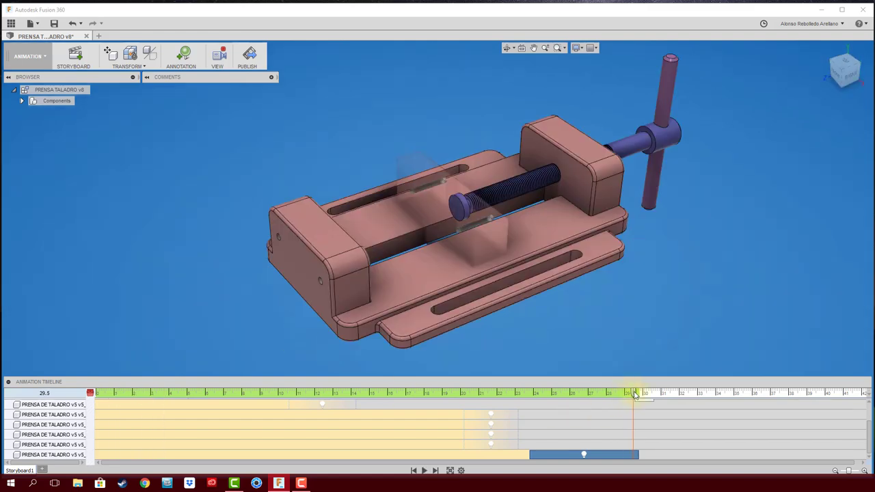
{"action": "left_click_drag", "start_coordinate": [635, 395], "coordinate": [639, 394]}
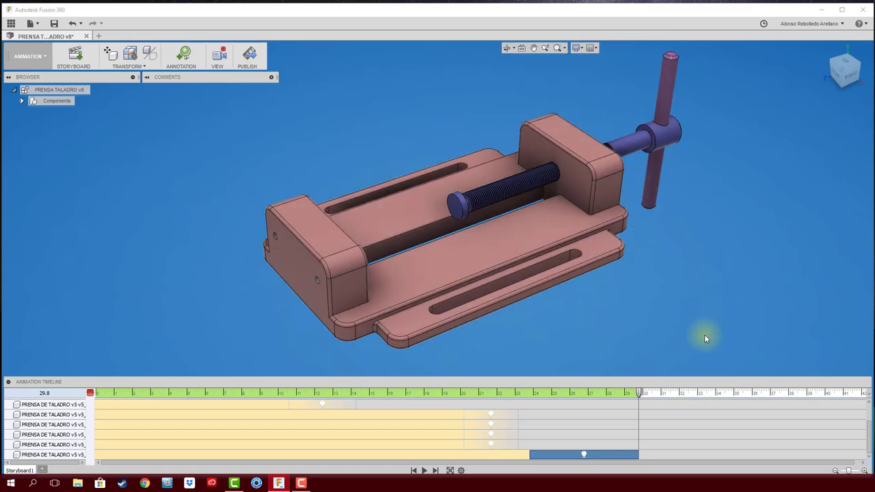
- At 34.3 s, hide the lead screw and T-handle with a Show/Hide action
{"action": "left_click_drag", "start_coordinate": [641, 396], "coordinate": [720, 397]}
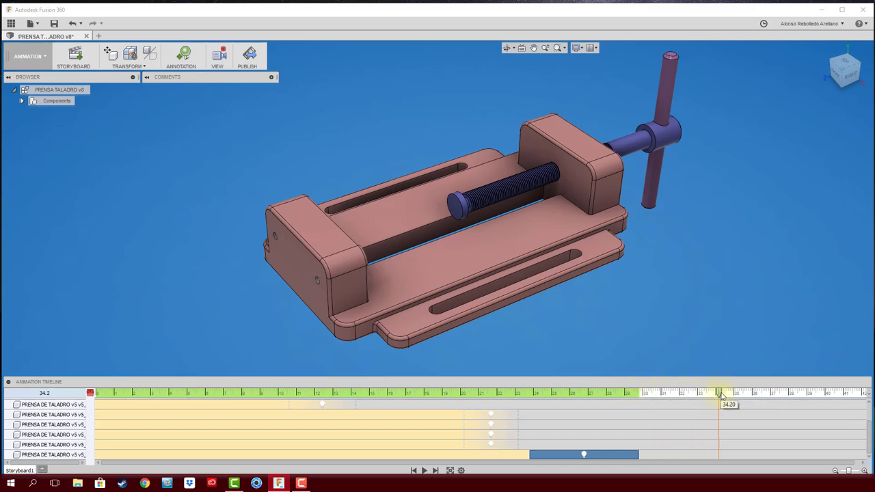
{"action": "left_click_drag", "start_coordinate": [721, 395], "coordinate": [723, 396]}
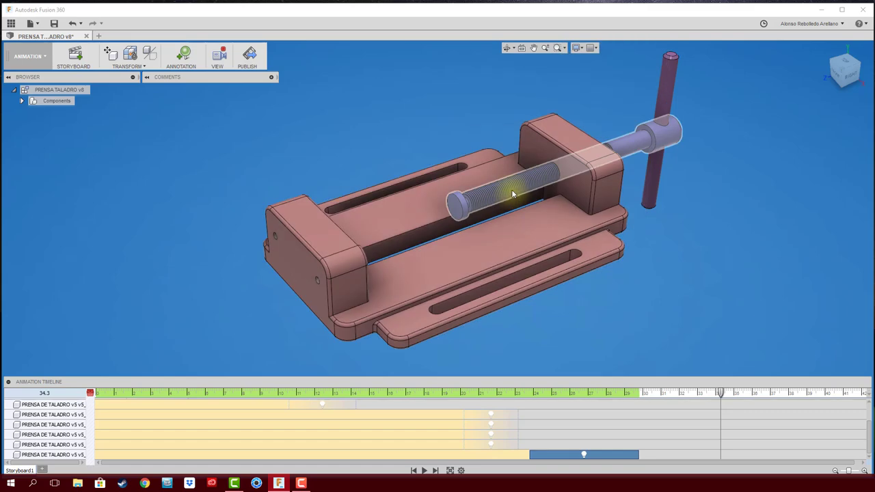
{"action": "left_click", "coordinate": [512, 193]}
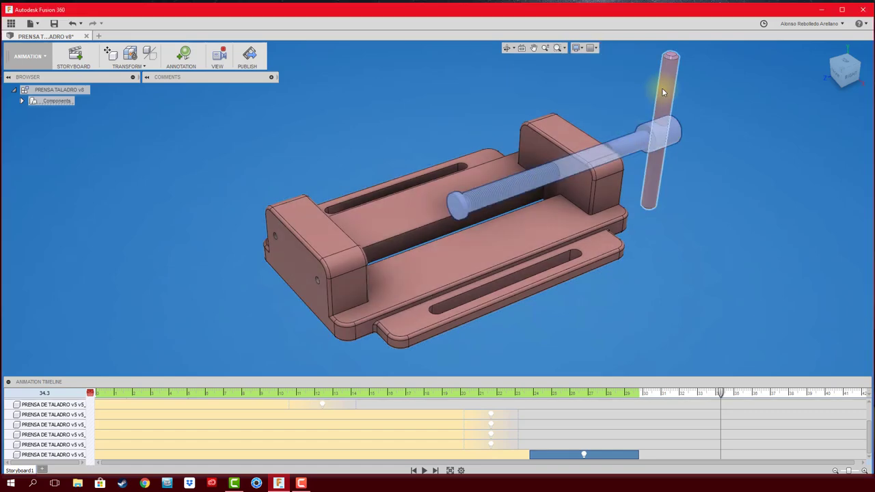
{"action": "left_click", "coordinate": [664, 88]}
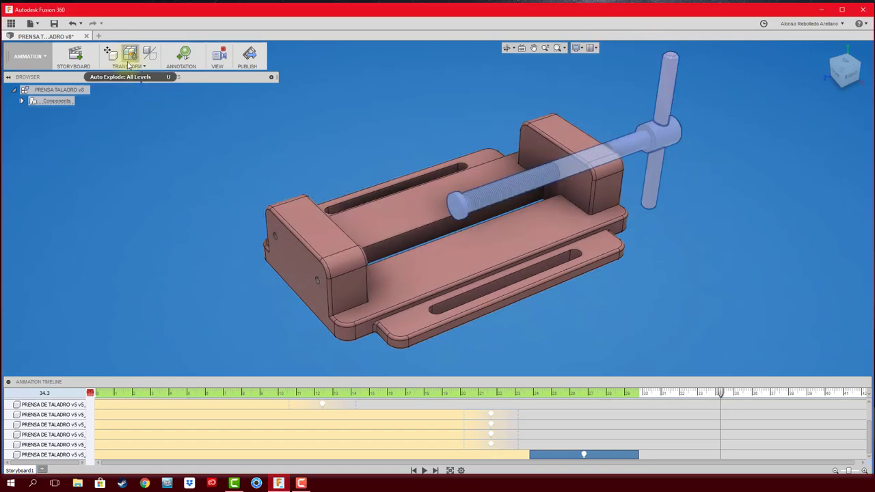
{"action": "left_click", "coordinate": [129, 66]}
{"action": "left_click", "coordinate": [130, 143]}
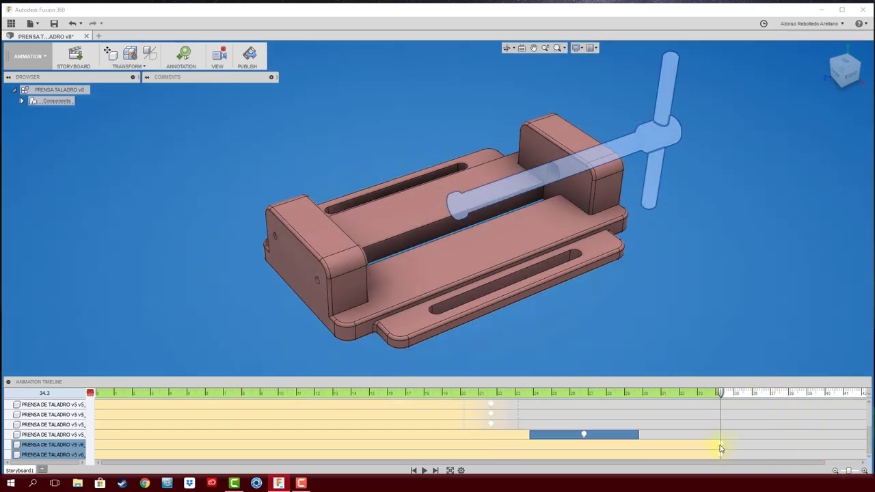
- Lengthen the screw and handle fades, the handle's starting near 30 s, and scrub back to 28 s
{"action": "left_click", "coordinate": [719, 445]}
{"action": "left_click_drag", "start_coordinate": [719, 445], "coordinate": [646, 444]}
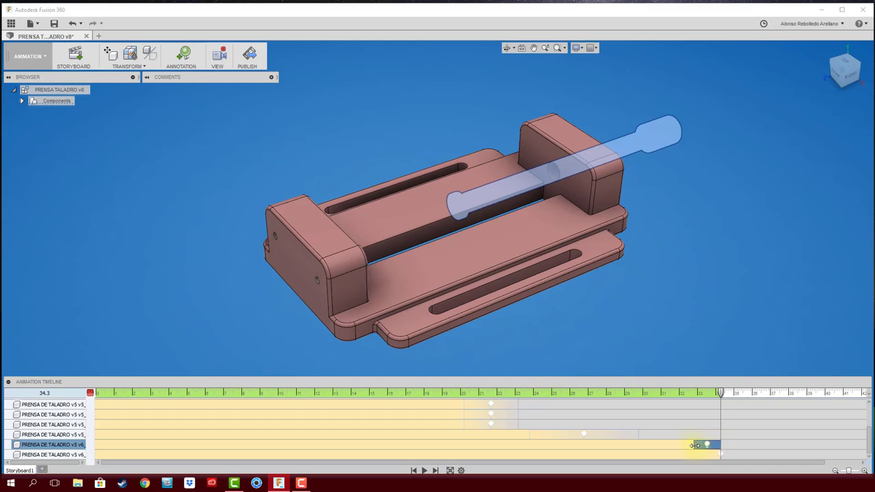
{"action": "left_click", "coordinate": [722, 455]}
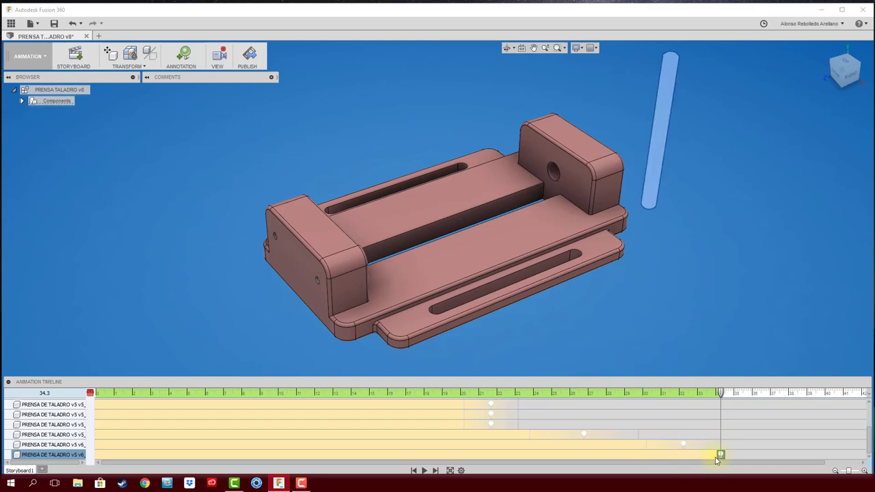
{"action": "left_click_drag", "start_coordinate": [719, 455], "coordinate": [652, 453]}
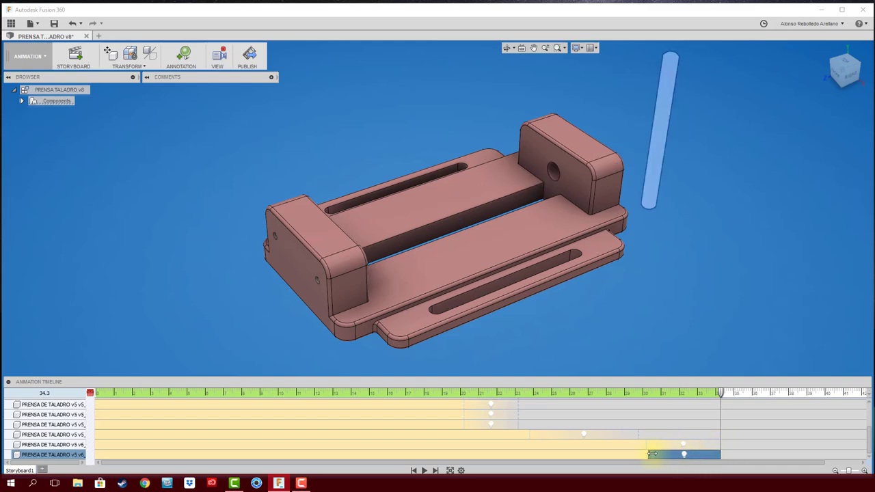
{"action": "left_click", "coordinate": [683, 283]}
{"action": "left_click_drag", "start_coordinate": [719, 393], "coordinate": [604, 393]}
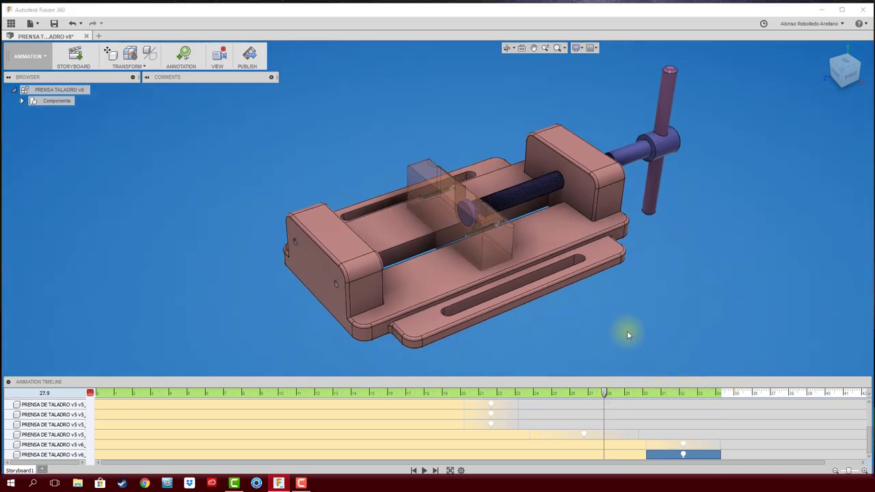
- Play the storyboard from 28 s, check the fades at 34.1 and 34.3 s, then scrub to 42.6 s
{"action": "left_click", "coordinate": [425, 470]}
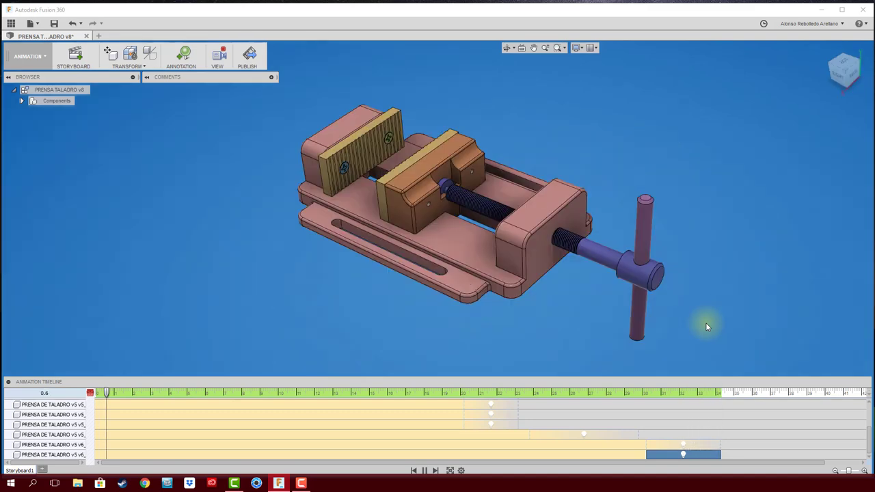
{"action": "left_click", "coordinate": [717, 395]}
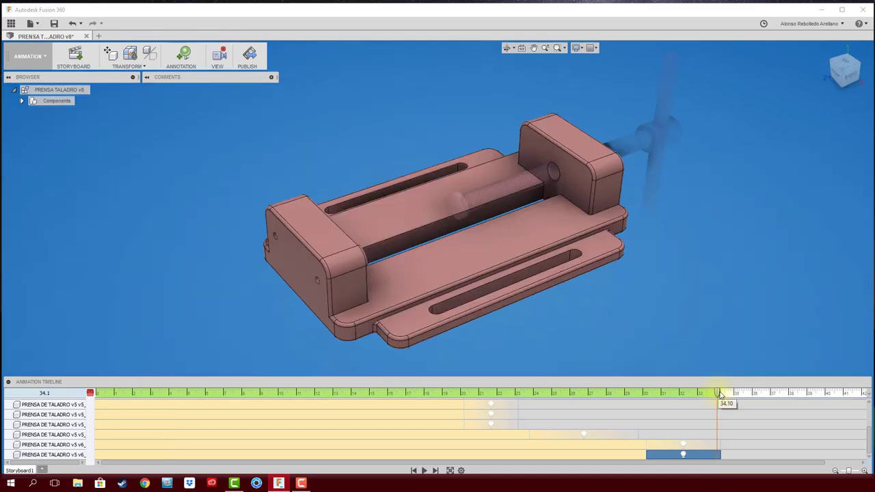
{"action": "left_click", "coordinate": [720, 394]}
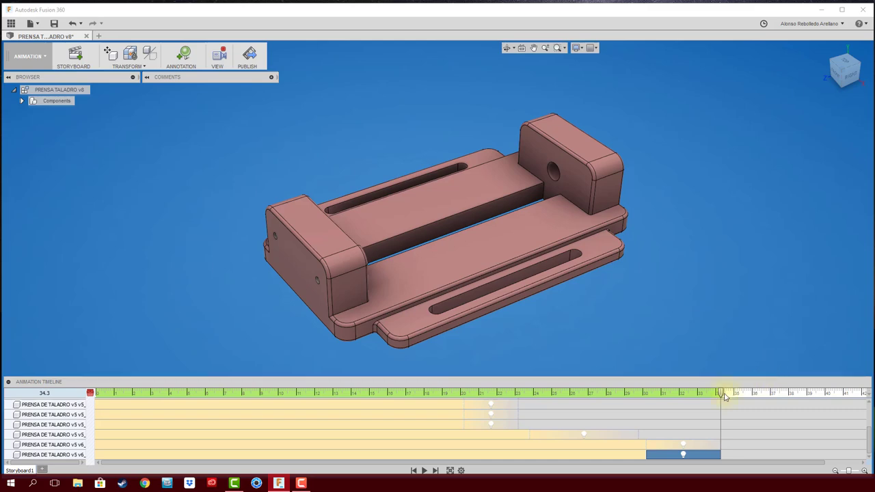
{"action": "mouse_move", "coordinate": [721, 396]}
{"action": "left_mouse_down"}
{"action": "mouse_move", "coordinate": [854, 402]}
{"action": "mouse_move", "coordinate": [838, 397]}
{"action": "left_mouse_up"}
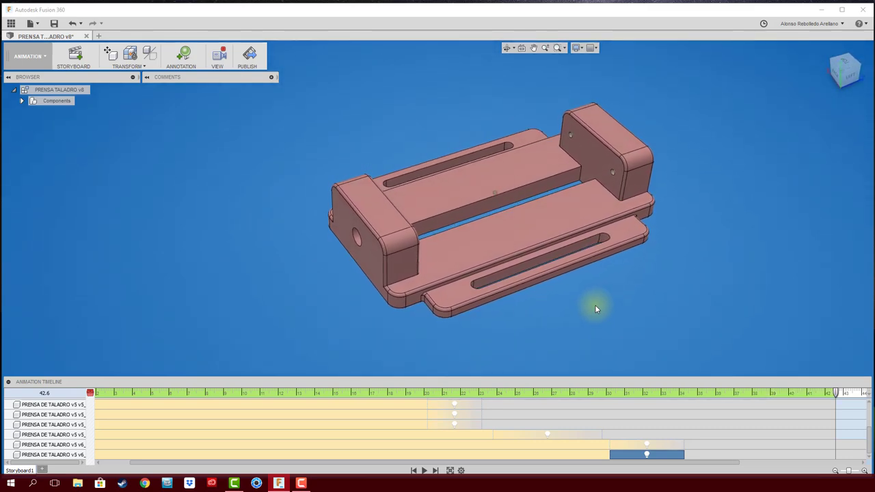
{"action": "left_click", "coordinate": [413, 471]}
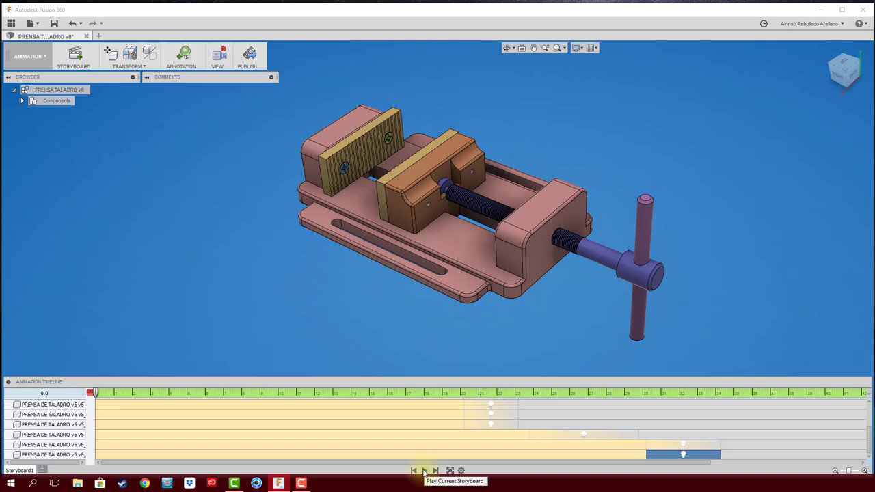
{"action": "left_click", "coordinate": [423, 471]}
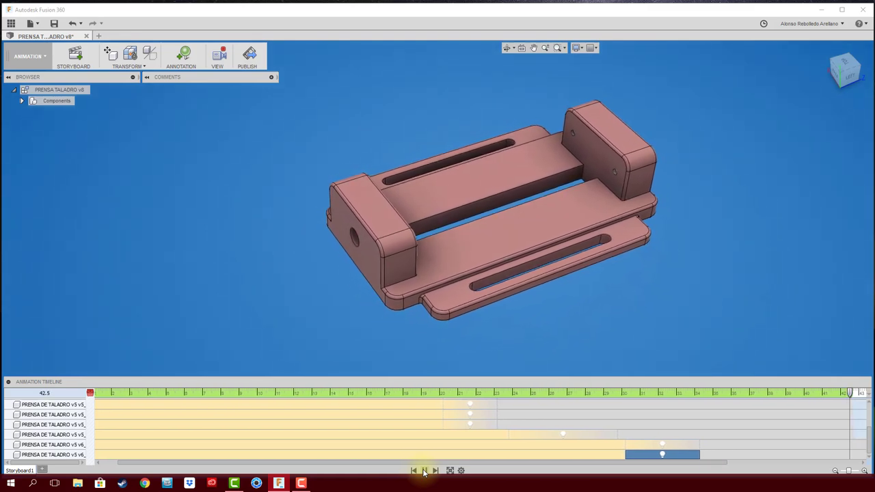
{"action": "left_click", "coordinate": [424, 471]}
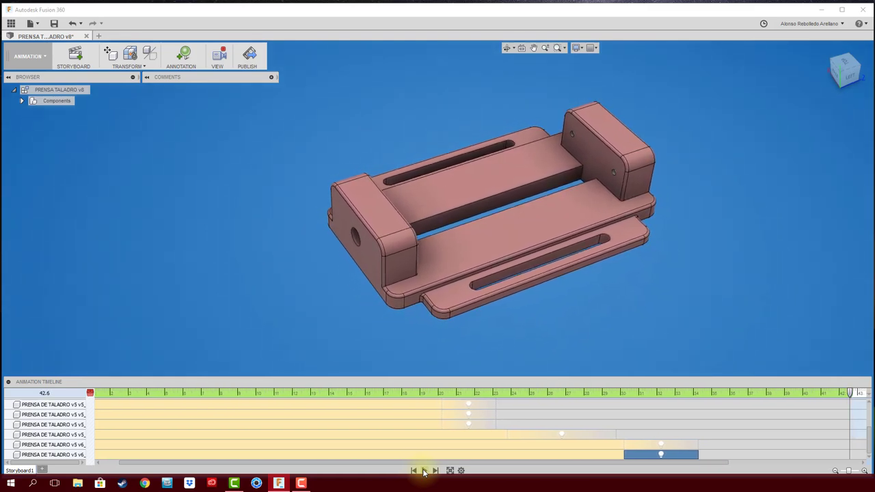
- Scrub the closing camera sweep between 36 and 38 s, then replay the storyboard
{"action": "left_click_drag", "start_coordinate": [660, 464], "coordinate": [813, 463]}
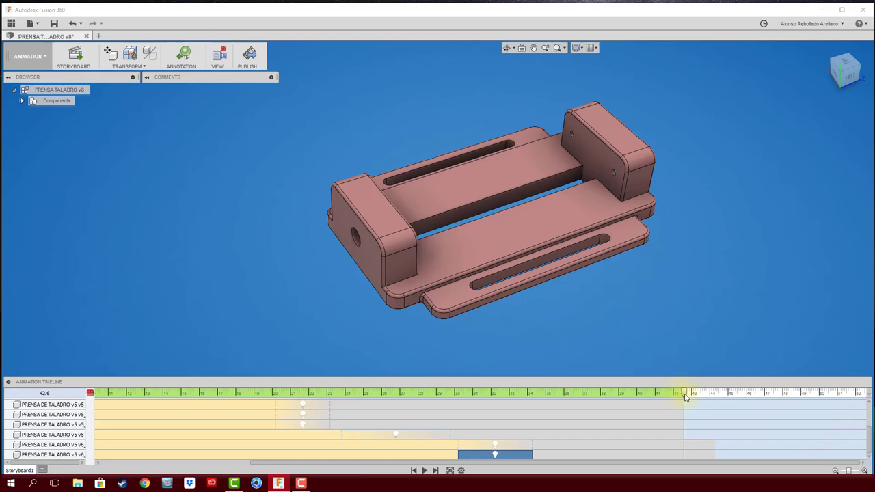
{"action": "mouse_move", "coordinate": [681, 395]}
{"action": "left_mouse_down"}
{"action": "mouse_move", "coordinate": [572, 392]}
{"action": "mouse_move", "coordinate": [617, 393]}
{"action": "mouse_move", "coordinate": [603, 392]}
{"action": "left_mouse_up"}
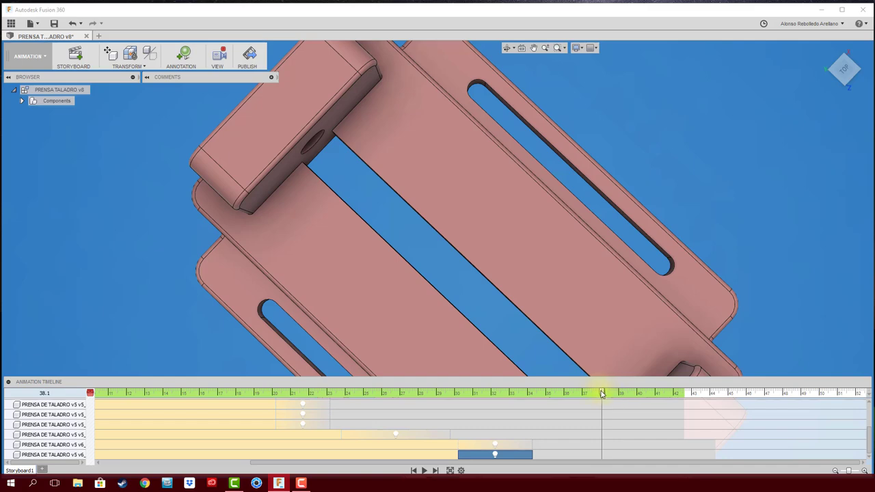
{"action": "mouse_move", "coordinate": [601, 393]}
{"action": "left_mouse_down"}
{"action": "mouse_move", "coordinate": [617, 395]}
{"action": "mouse_move", "coordinate": [603, 395]}
{"action": "left_mouse_up"}
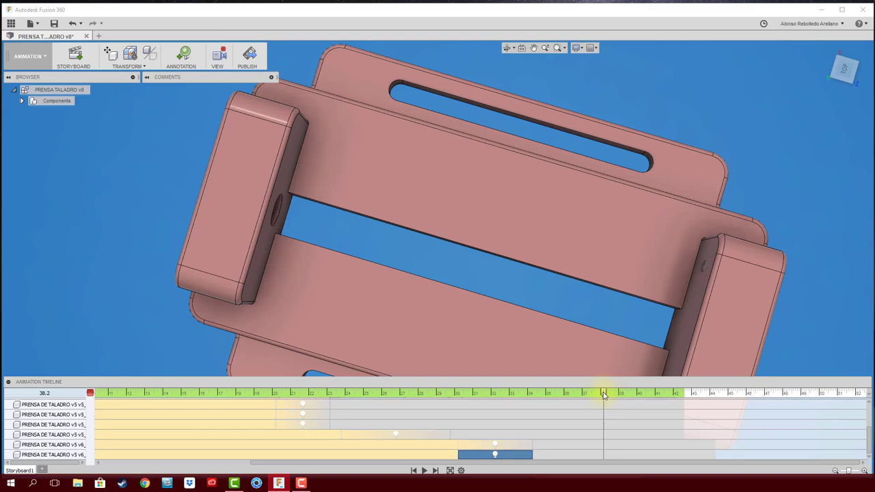
{"action": "left_click_drag", "start_coordinate": [603, 394], "coordinate": [568, 394]}
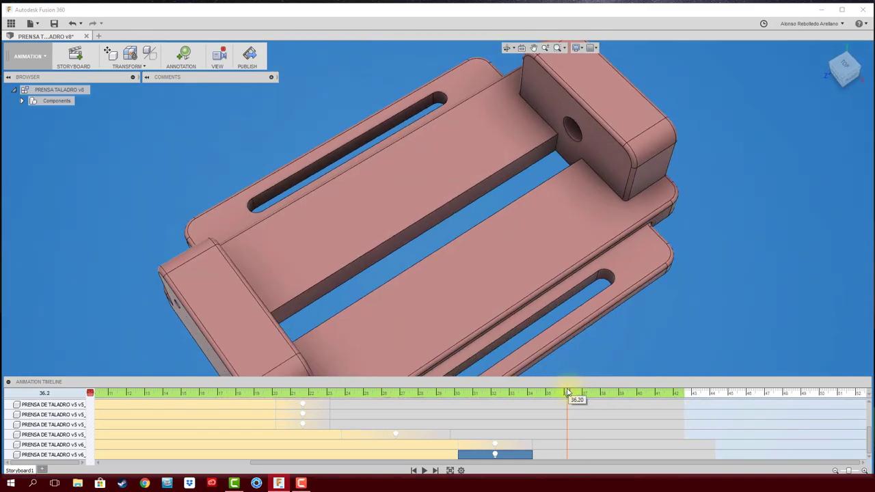
{"action": "left_click", "coordinate": [423, 470]}
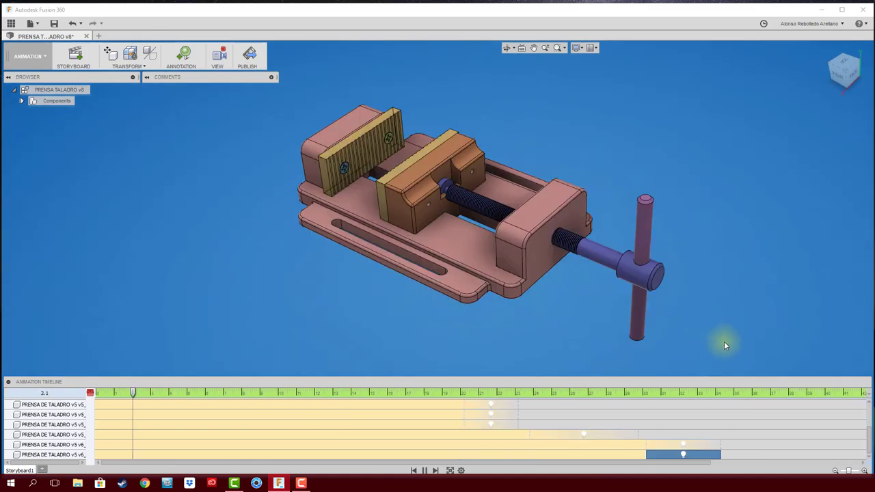
- Pause at 3.9 s and publish the Current Storyboard as 1920 x 1080 (16:9) video
{"action": "left_click", "coordinate": [423, 471]}
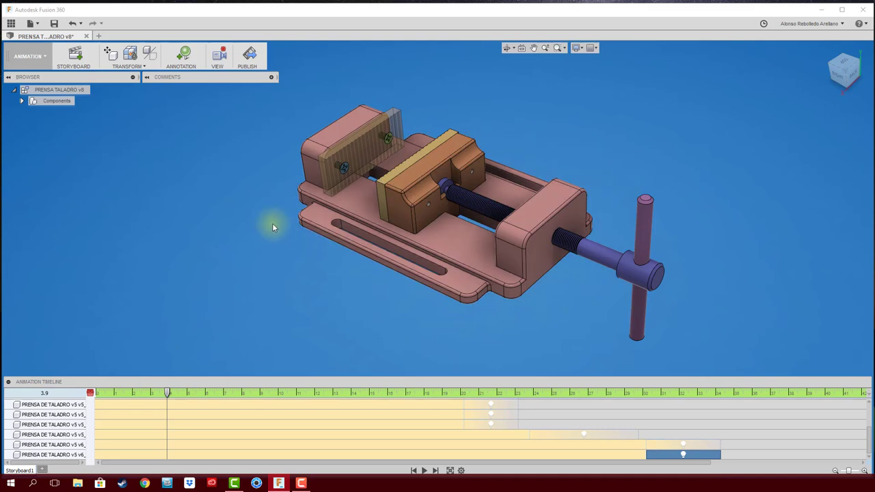
{"action": "left_click", "coordinate": [248, 59]}
{"action": "left_click", "coordinate": [490, 220]}
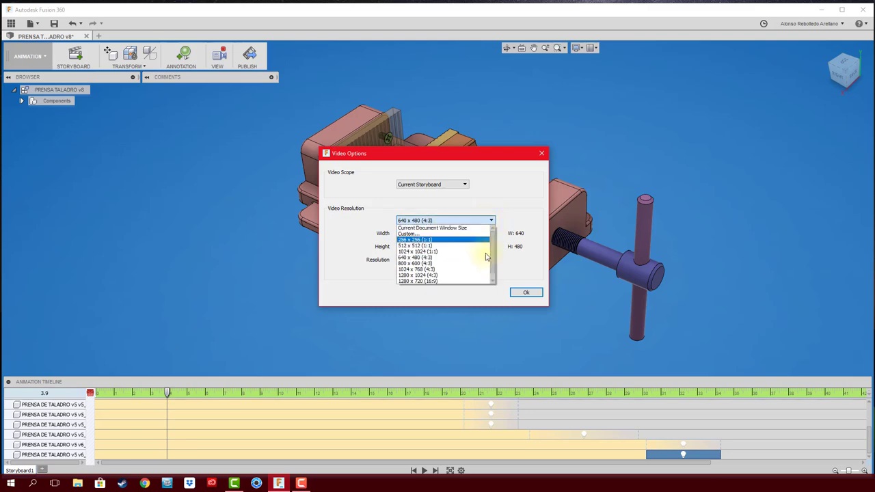
{"action": "scroll", "coordinate": [494, 277], "scroll_direction": "down", "scroll_amount": 1}
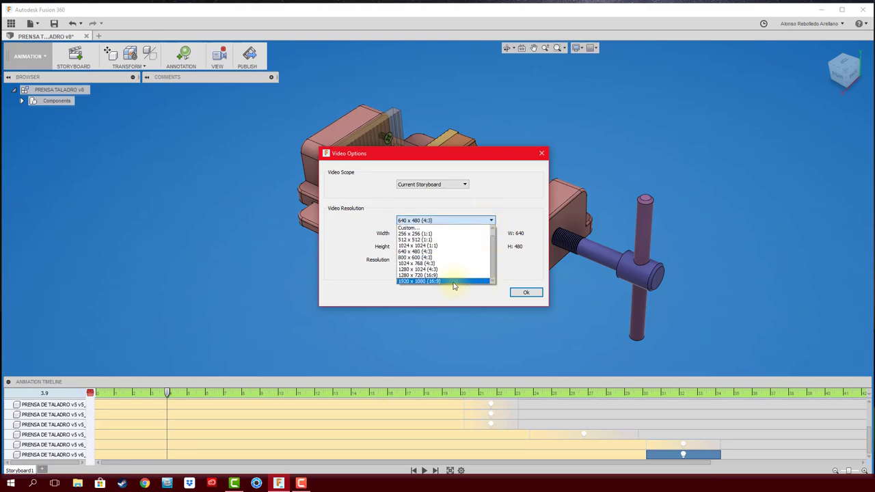
{"action": "left_click", "coordinate": [451, 281]}
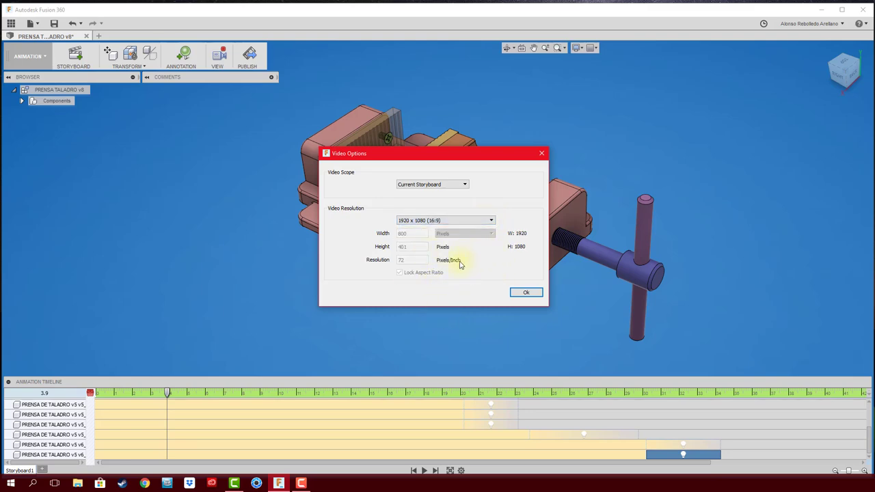
{"action": "left_click", "coordinate": [465, 185]}
{"action": "left_click", "coordinate": [467, 185]}
{"action": "left_click", "coordinate": [523, 293]}
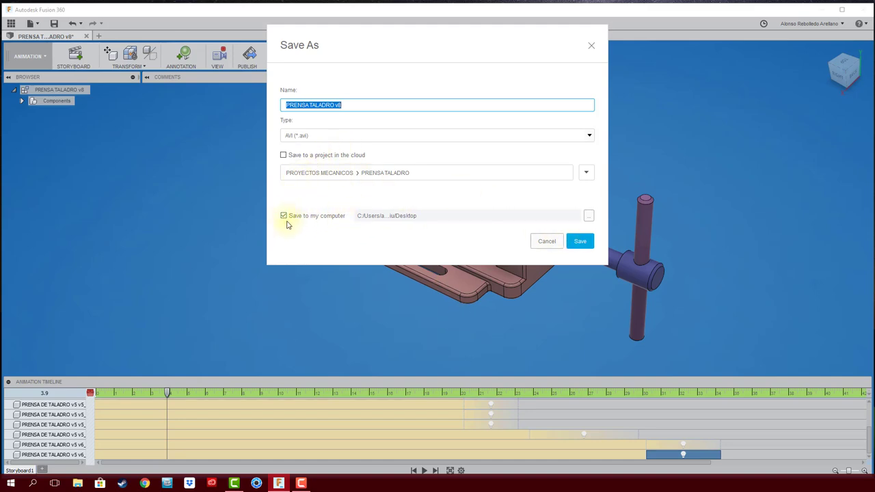
- Save the video as an AVI on the desktop, then minimize Fusion 360 once publishing finishes
{"action": "left_click", "coordinate": [581, 242]}
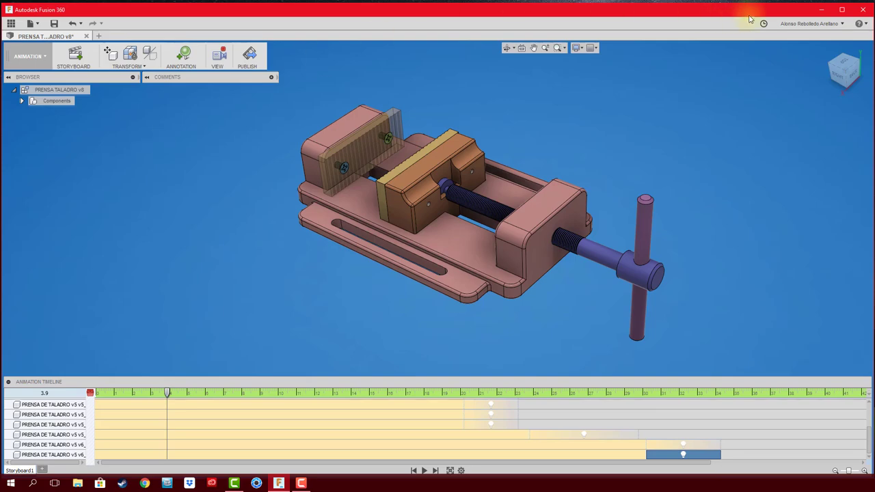
{"action": "left_click", "coordinate": [821, 9]}
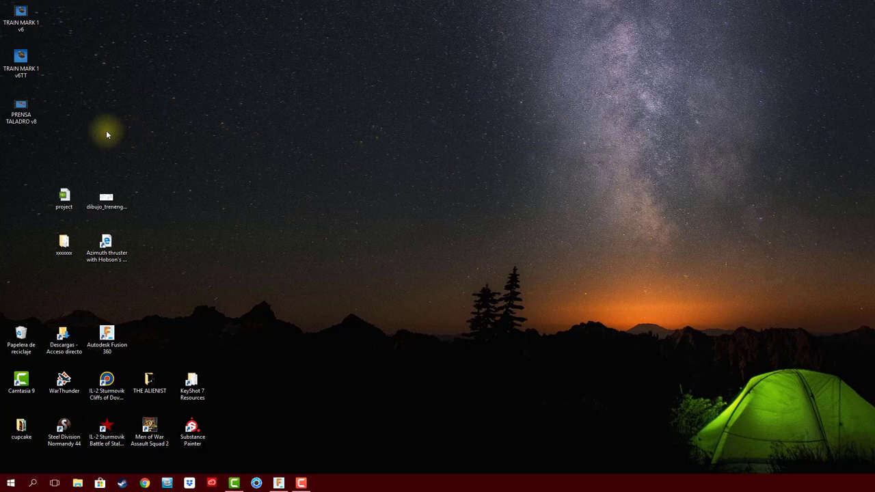
- Move the PRENSA TALADRO v8 video icon to the desktop's top centre and open it
{"action": "left_click", "coordinate": [23, 108]}
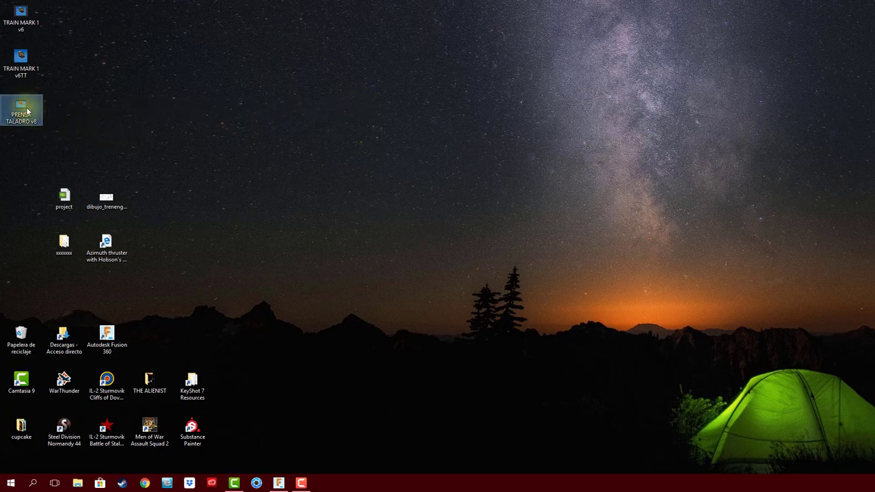
{"action": "left_click_drag", "start_coordinate": [27, 112], "coordinate": [489, 106]}
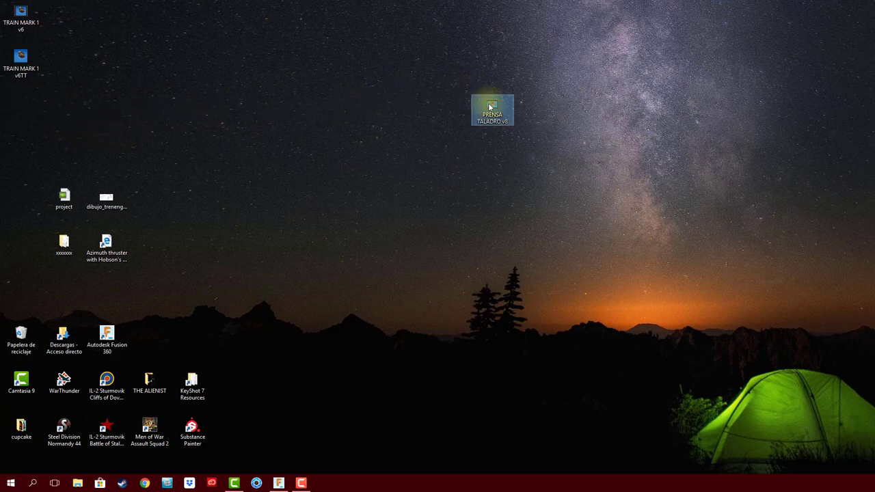
{"action": "double_click", "coordinate": [490, 107]}
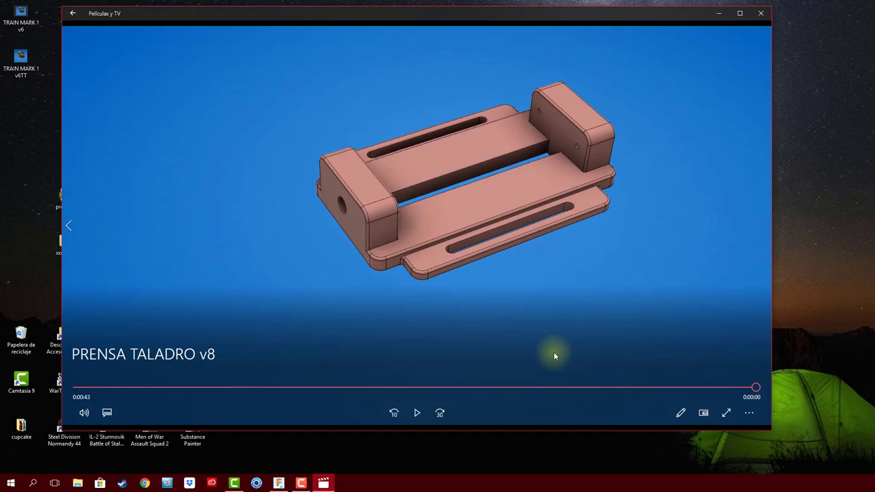
- Close Películas y TV after the 43-second video finishes
{"action": "left_click", "coordinate": [763, 15]}
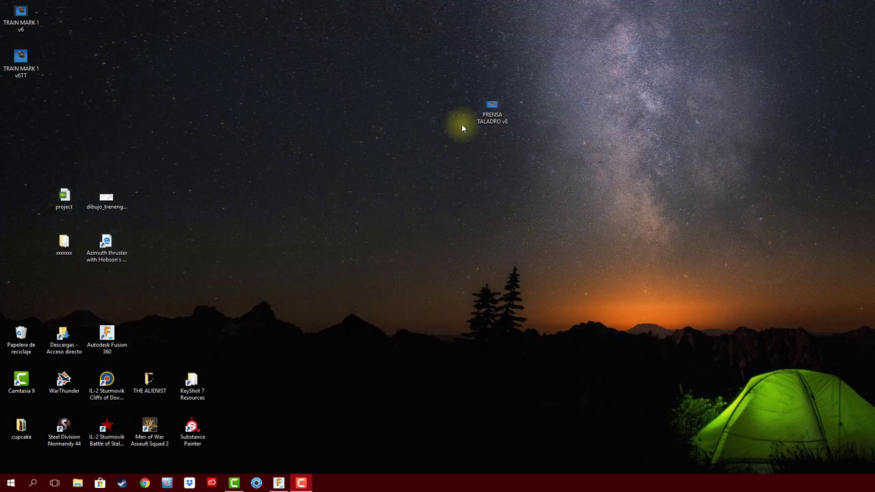
- Check the AVI's properties (96.8 MB on the Desktop), then return to Fusion 360
{"action": "right_click", "coordinate": [493, 111]}
{"action": "left_click", "coordinate": [523, 318]}
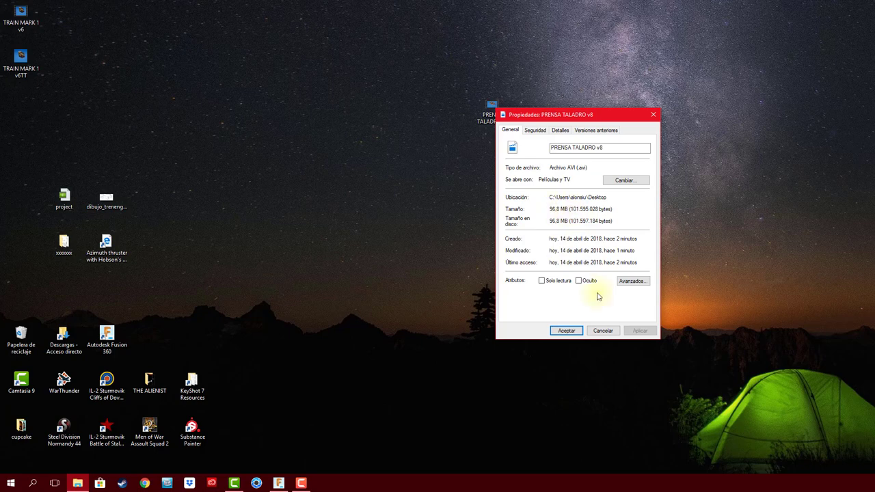
{"action": "left_click", "coordinate": [566, 331]}
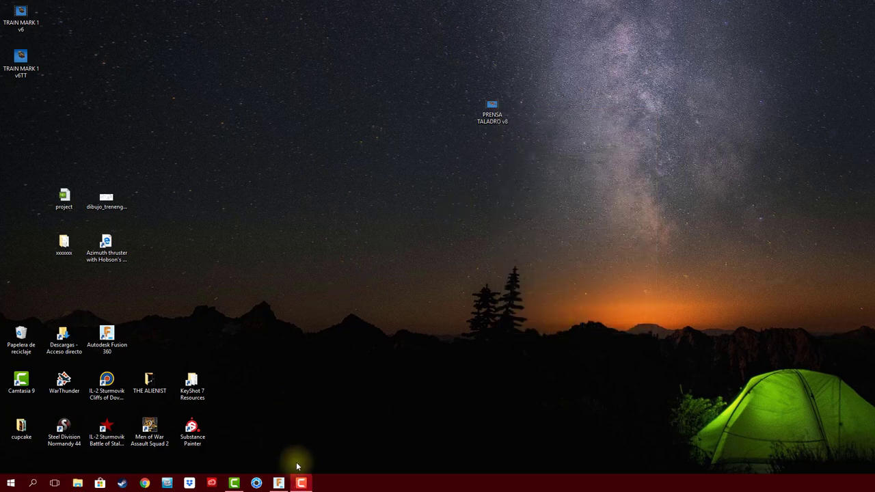
{"action": "left_click", "coordinate": [281, 483]}
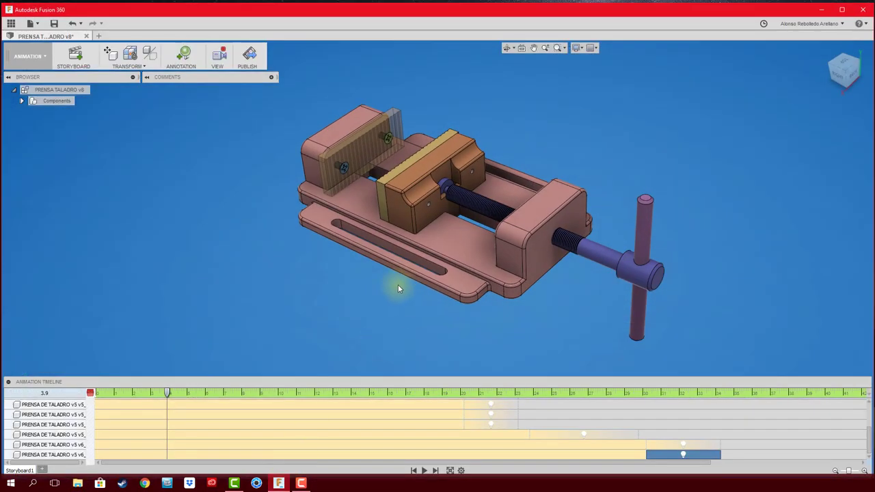